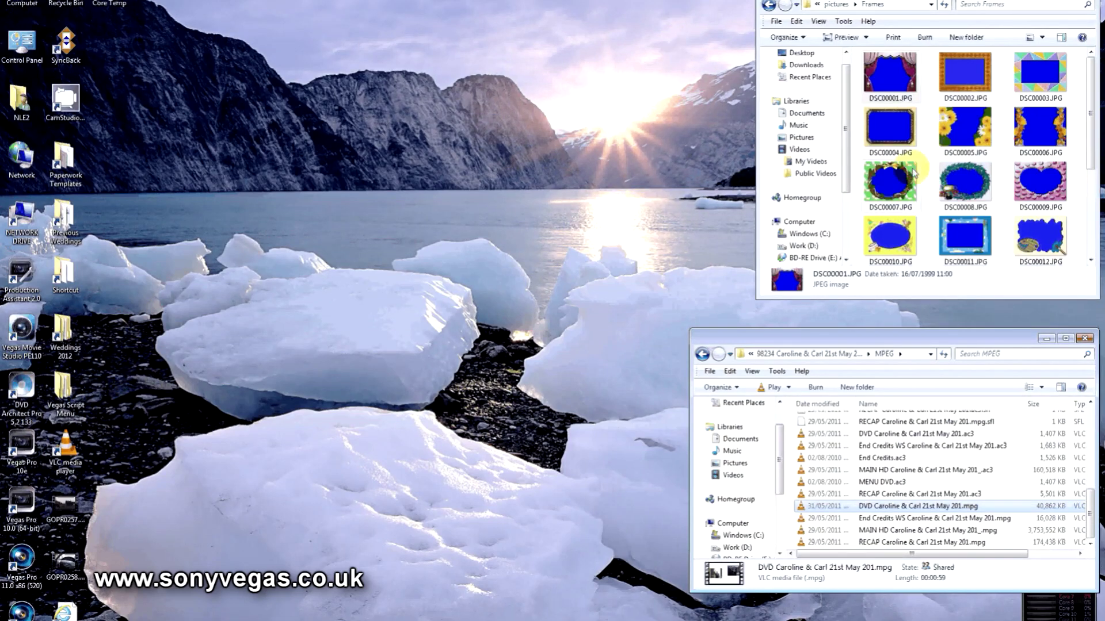
Open DVD Architect Pro 5.2 and position its window beside the file folders
{"action": "double_click", "coordinate": [33, 392]}
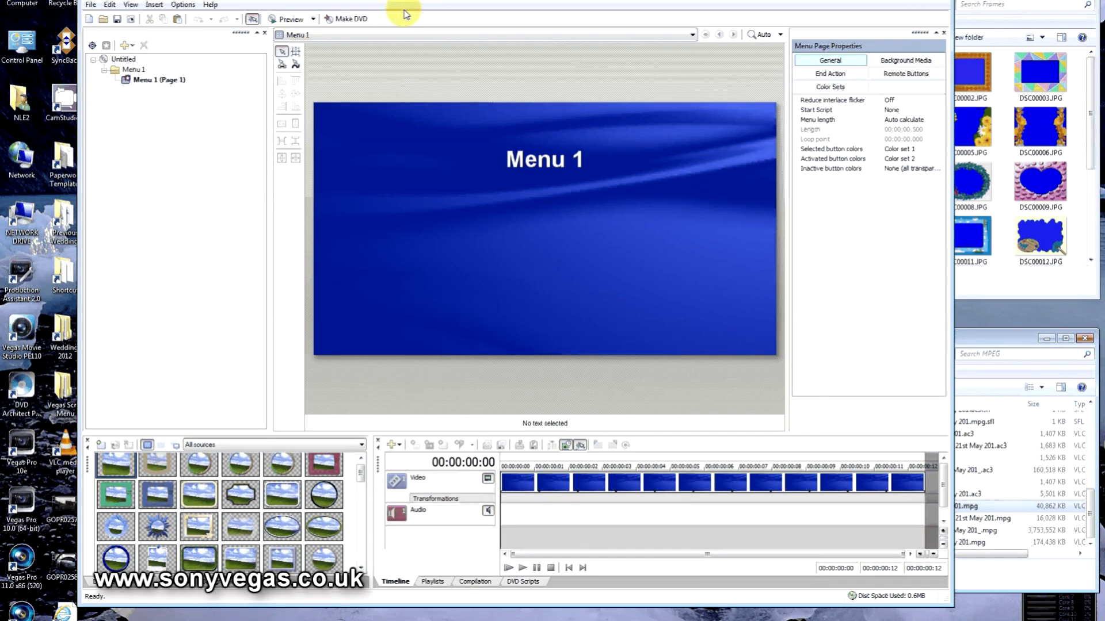
{"action": "left_click_drag", "start_coordinate": [431, 2], "coordinate": [437, 2]}
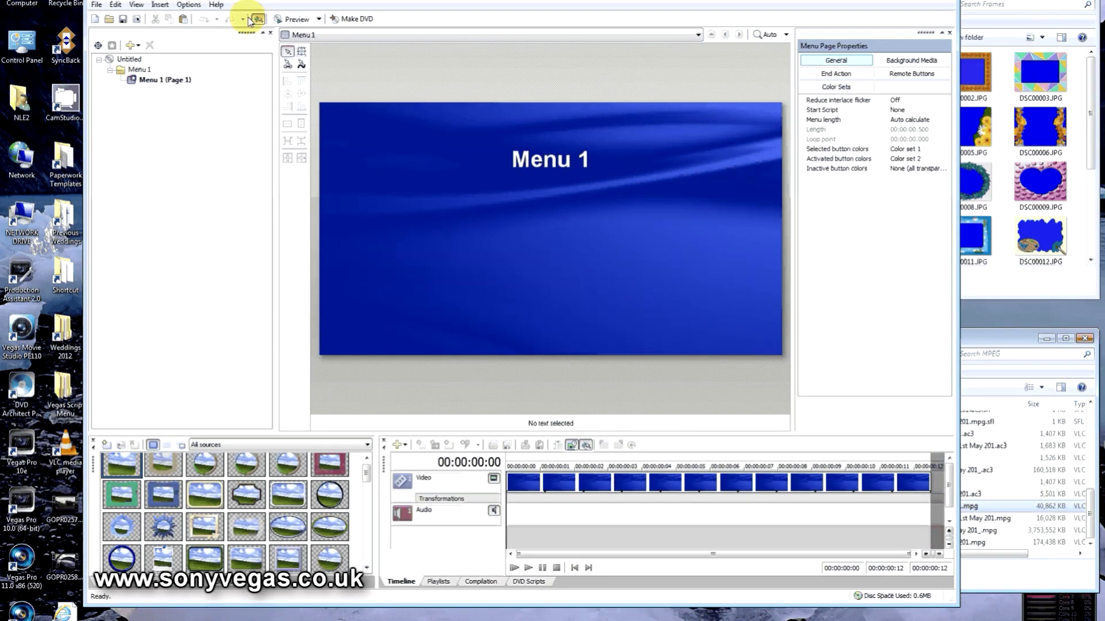
{"action": "left_click", "coordinate": [432, 215]}
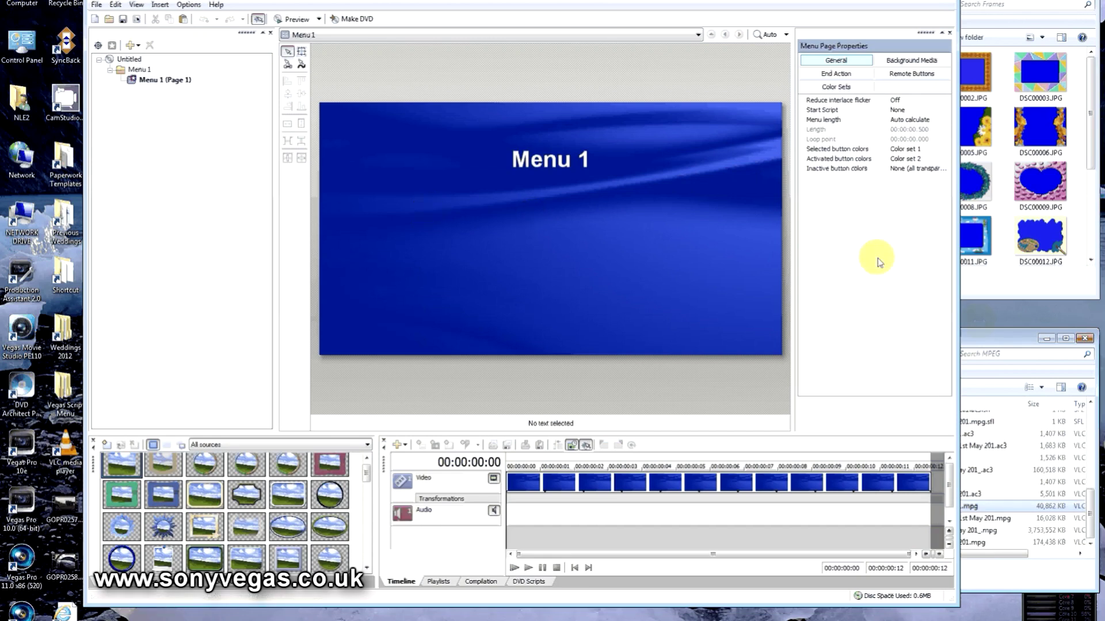
Add the MAIN HD and RECAP .mpg videos from the MPEG folder as buttons at the lower left and lower right of Menu 1
{"action": "left_click", "coordinate": [984, 327]}
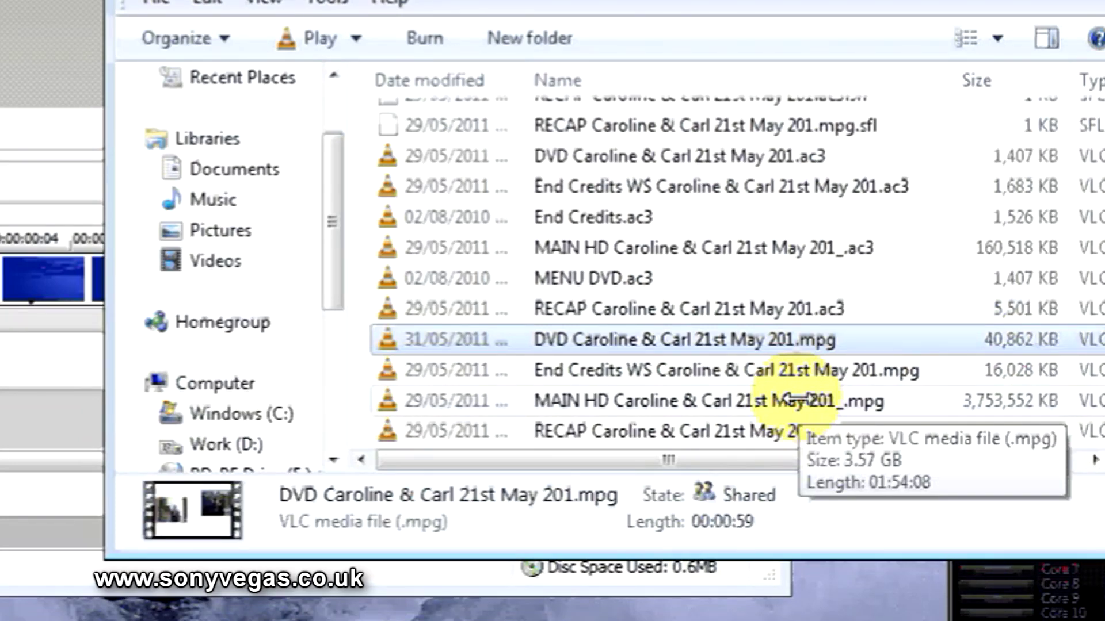
{"action": "left_click", "coordinate": [797, 399]}
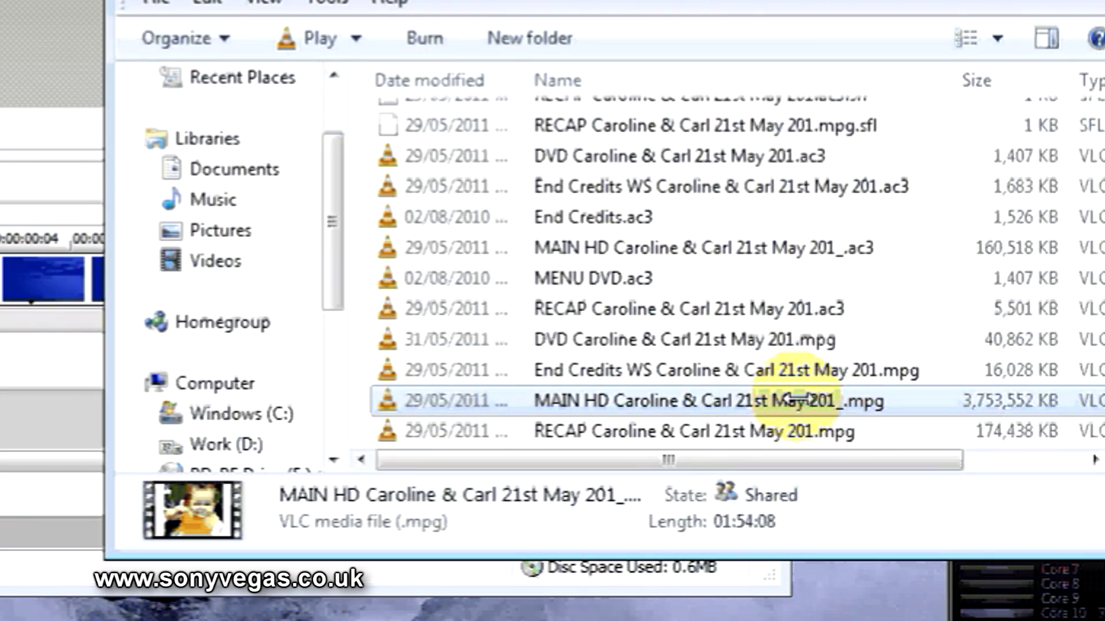
{"action": "left_click_drag", "start_coordinate": [797, 399], "coordinate": [420, 288]}
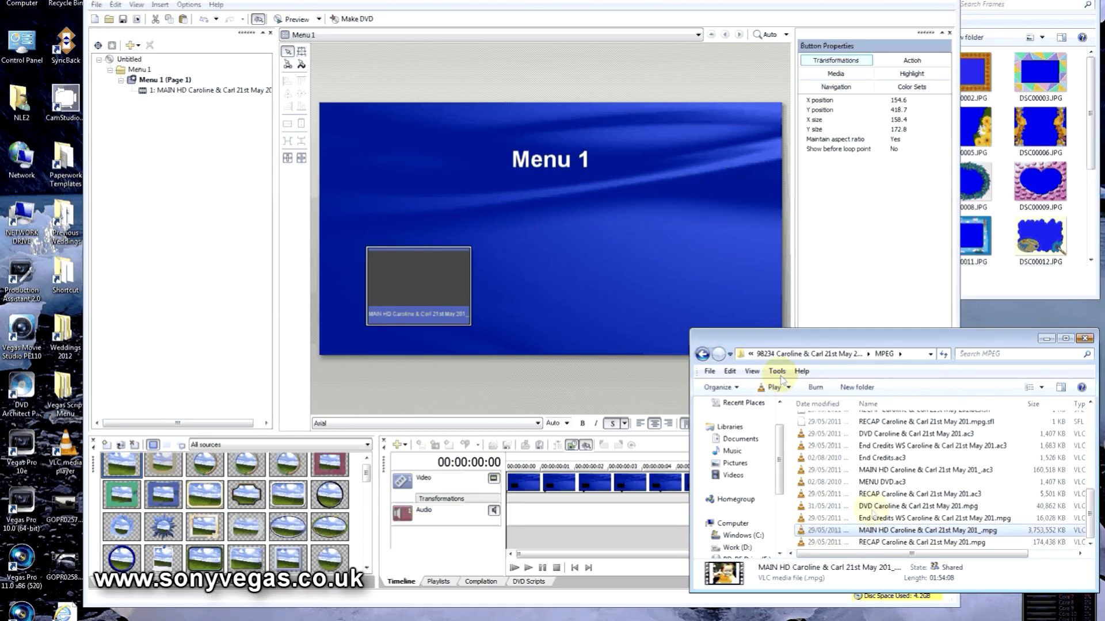
{"action": "left_click_drag", "start_coordinate": [876, 543], "coordinate": [664, 286]}
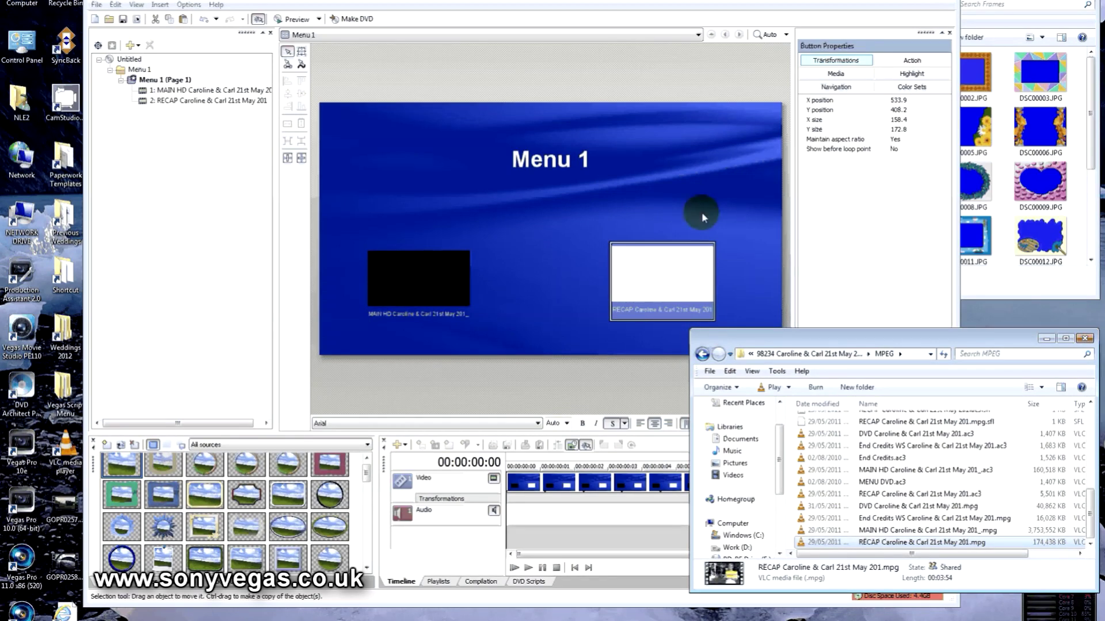
{"action": "left_click", "coordinate": [702, 213]}
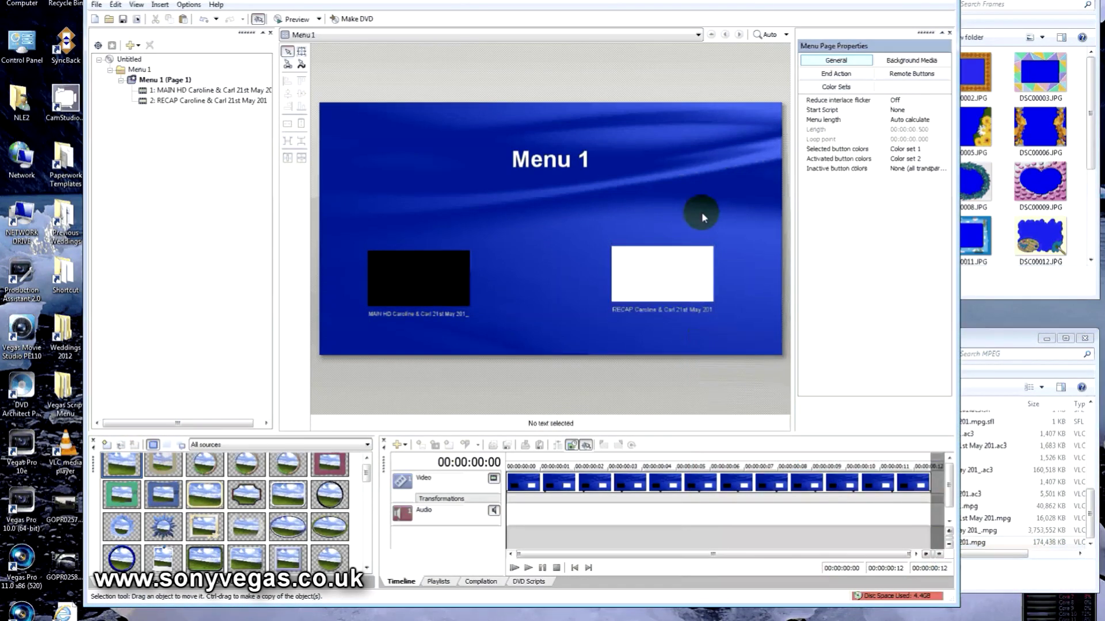
Preview the disc, play the RECAP video from its menu button, and close the preview
{"action": "left_click", "coordinate": [297, 18]}
{"action": "left_click", "coordinate": [616, 365]}
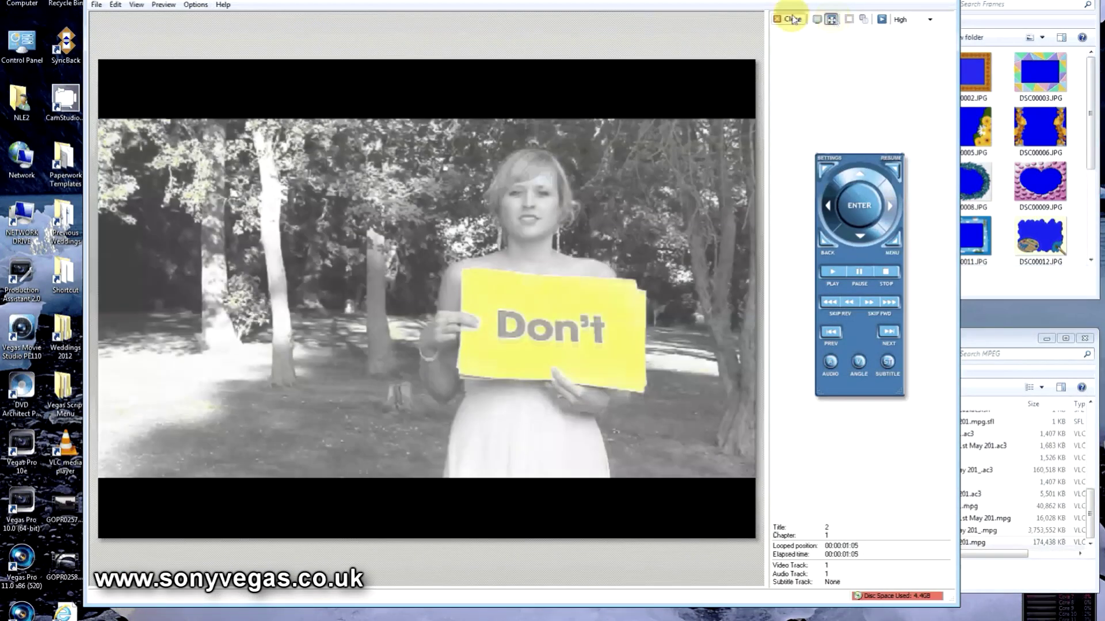
{"action": "left_click", "coordinate": [791, 19]}
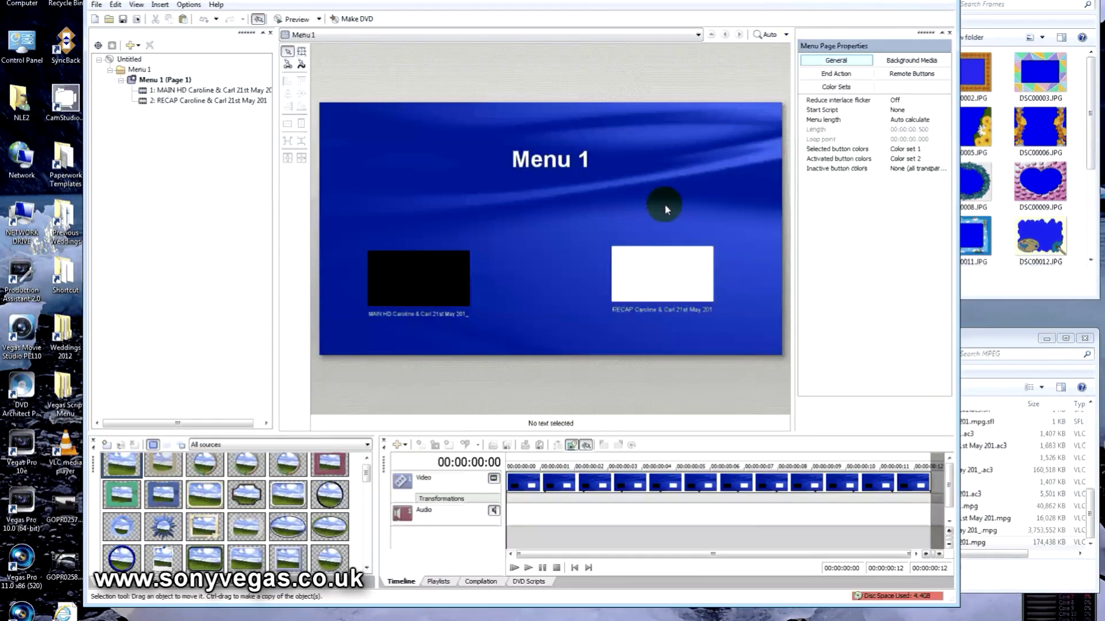
Align the bottom edges of the two video buttons and centre the pair horizontally on the menu page
{"action": "left_click_drag", "start_coordinate": [330, 212], "coordinate": [735, 327]}
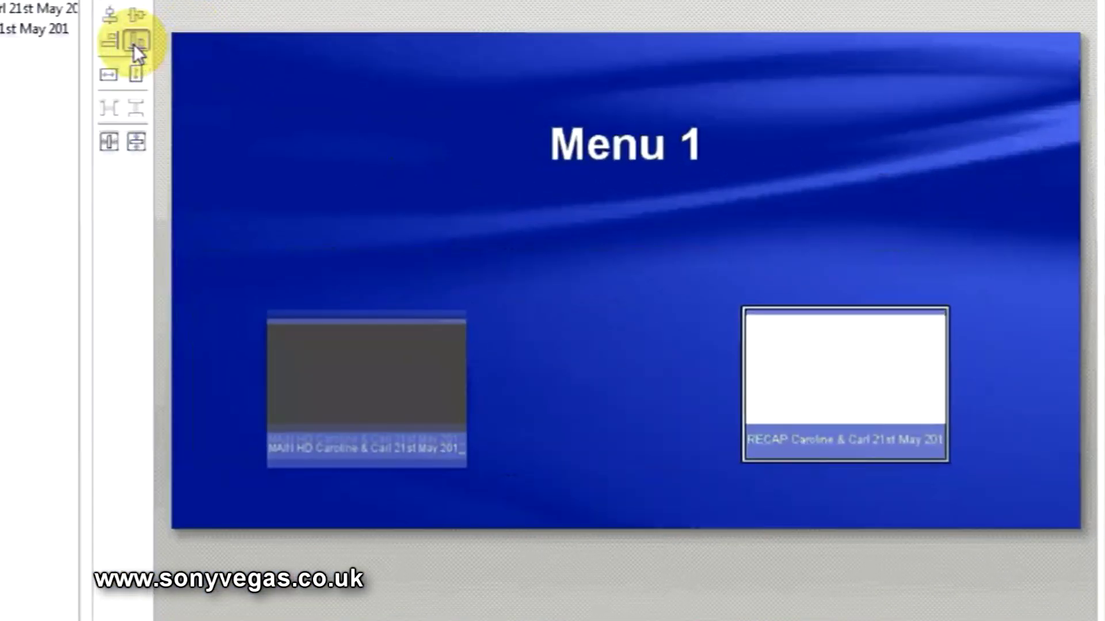
{"action": "left_click", "coordinate": [135, 42]}
{"action": "left_click", "coordinate": [110, 143]}
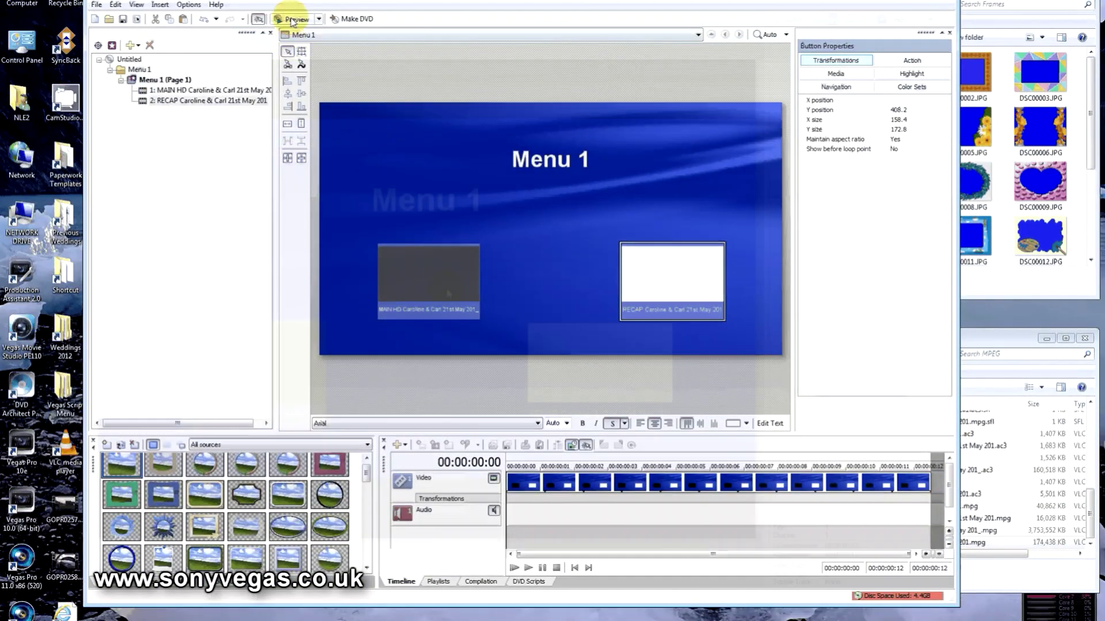
Preview the menu and move the highlight from the MAIN HD button to the RECAP button
{"action": "left_click", "coordinate": [292, 21]}
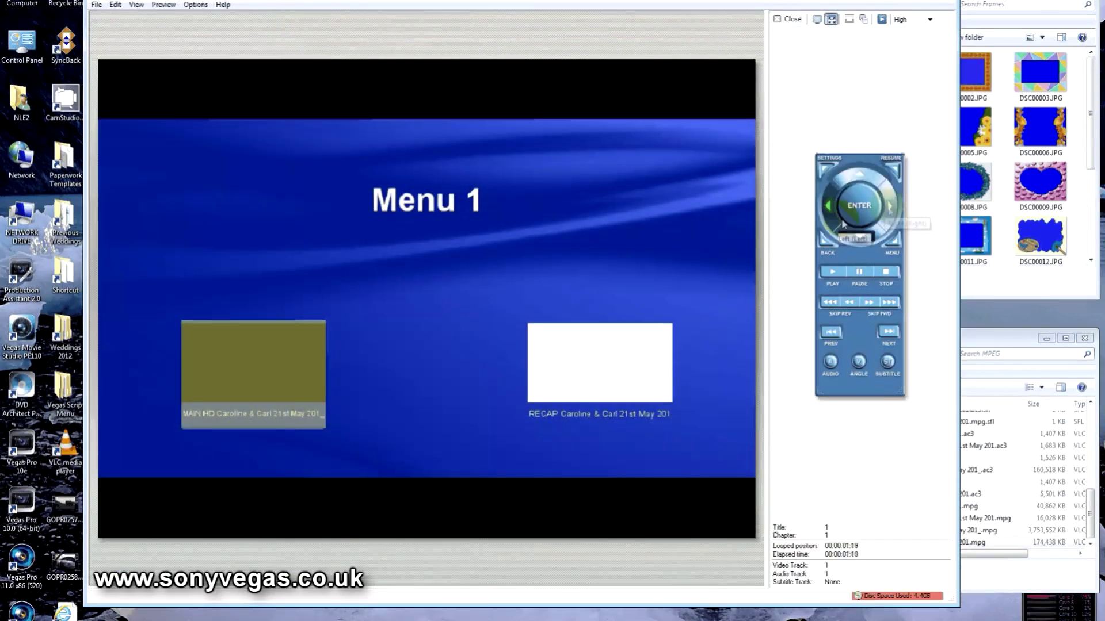
{"action": "left_click", "coordinate": [888, 206]}
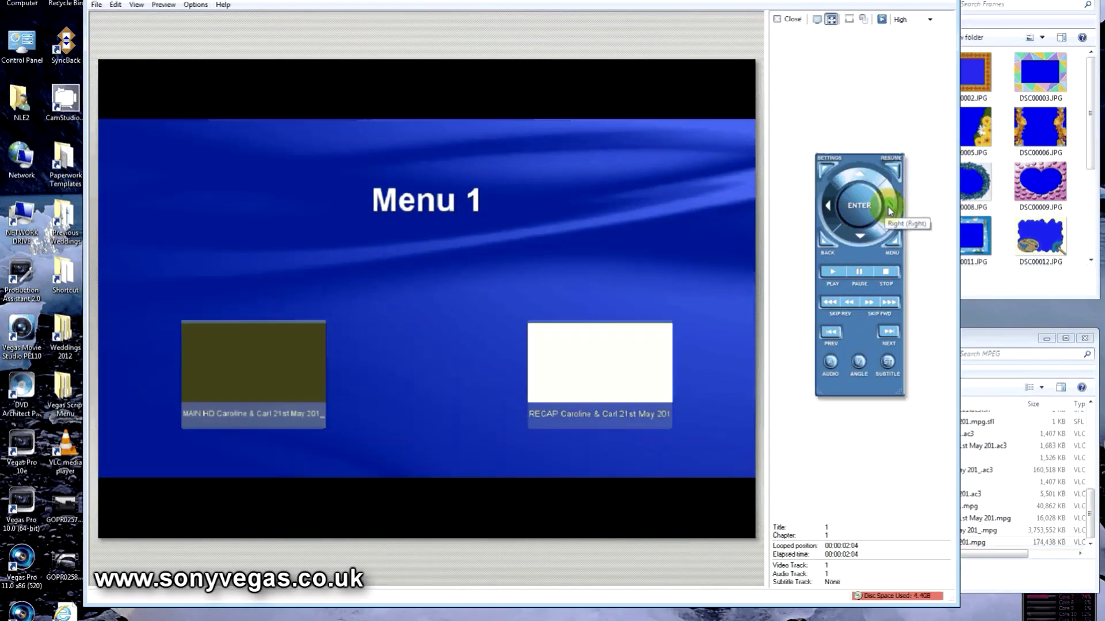
{"action": "left_click", "coordinate": [787, 19]}
Set the highlight style of both video buttons to Underline
{"action": "left_click_drag", "start_coordinate": [366, 204], "coordinate": [760, 326]}
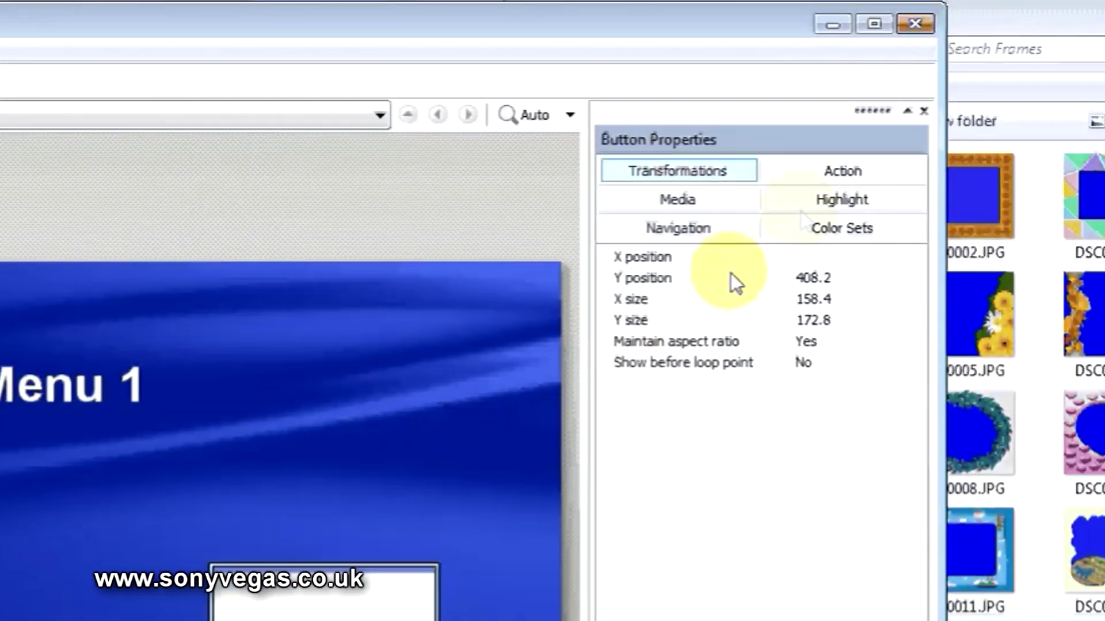
{"action": "left_click", "coordinate": [877, 99]}
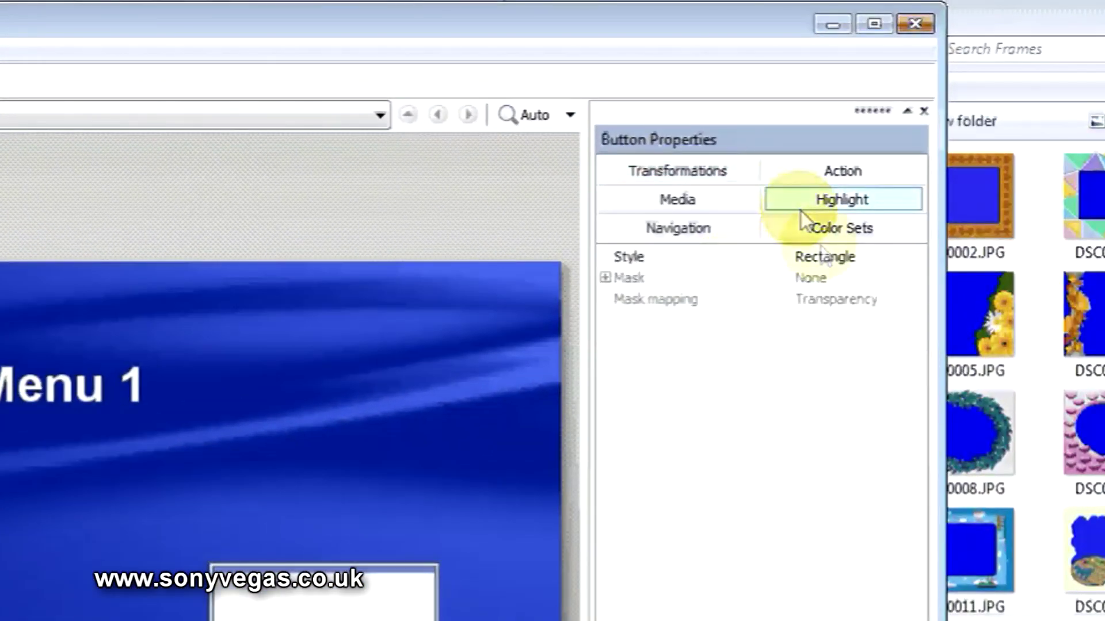
{"action": "left_click", "coordinate": [820, 258]}
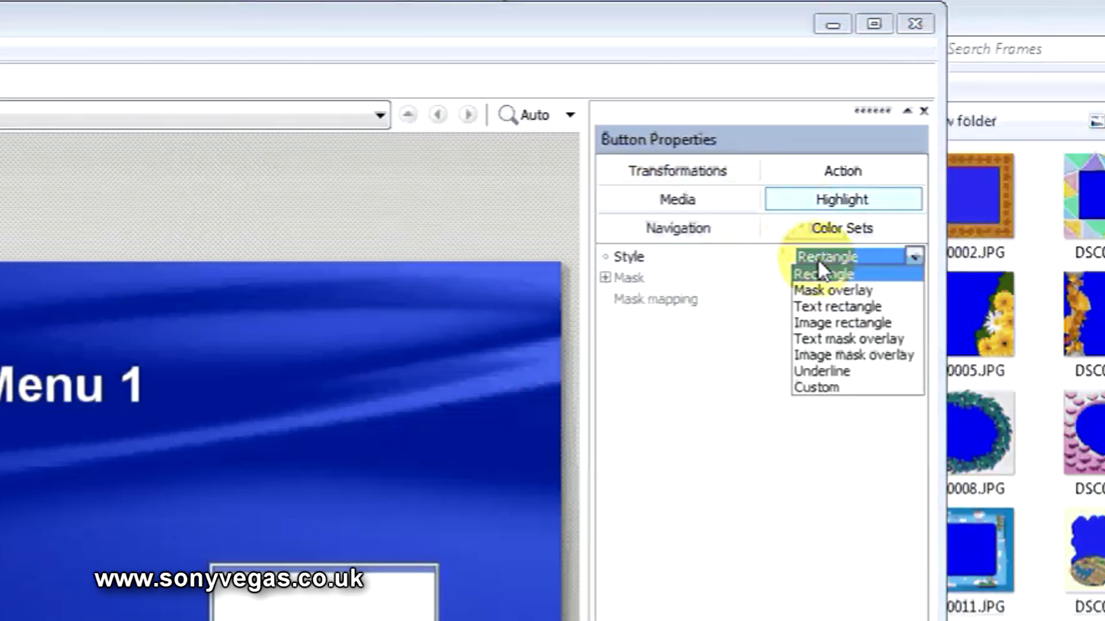
{"action": "left_click", "coordinate": [851, 376]}
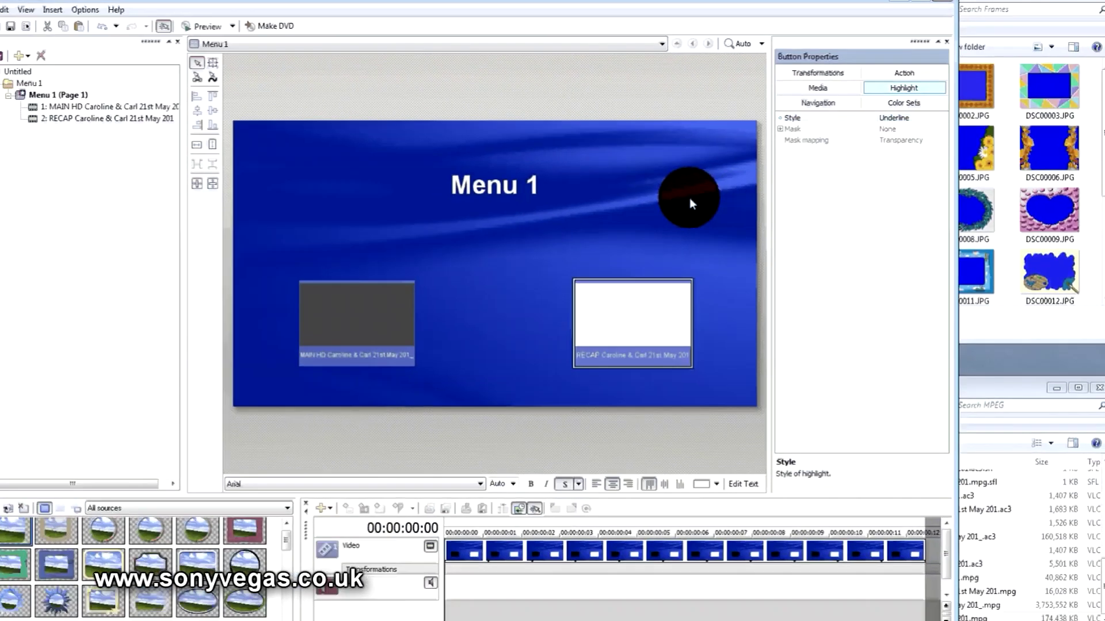
{"action": "left_click", "coordinate": [355, 364]}
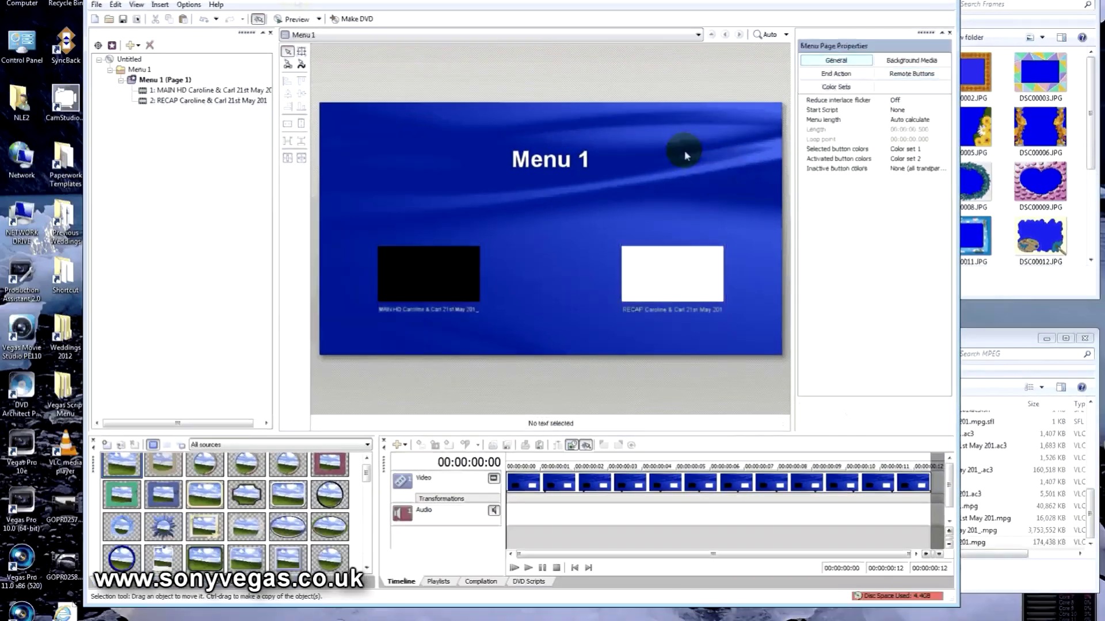
Preview the underline highlight on both menu buttons, and view the menu page's color sets
{"action": "left_click", "coordinate": [297, 19]}
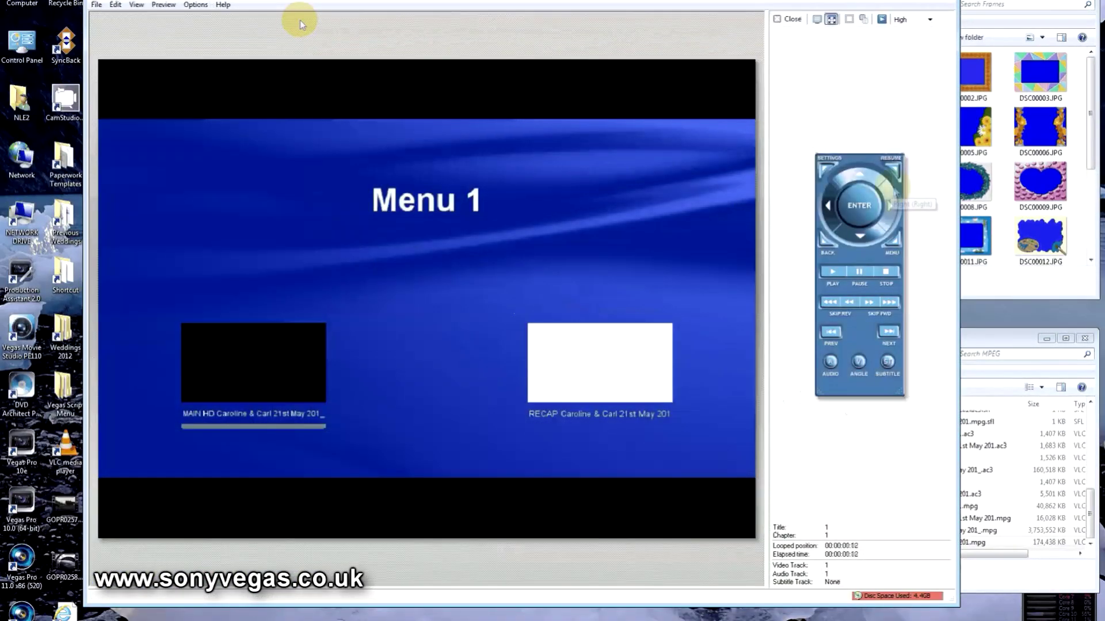
{"action": "left_click", "coordinate": [892, 206]}
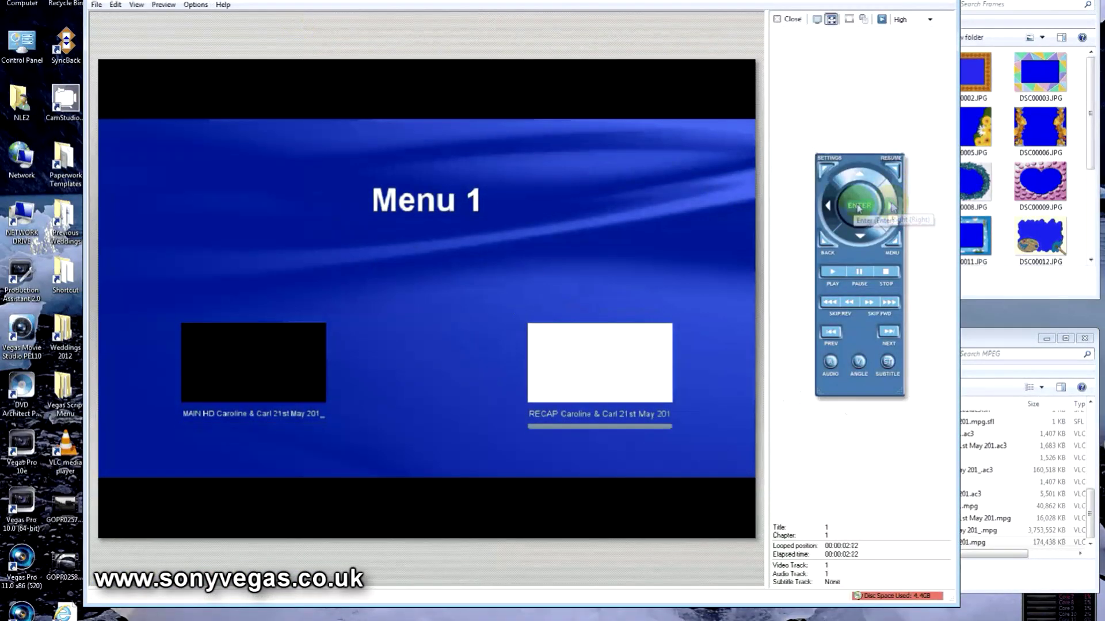
{"action": "left_click", "coordinate": [829, 207]}
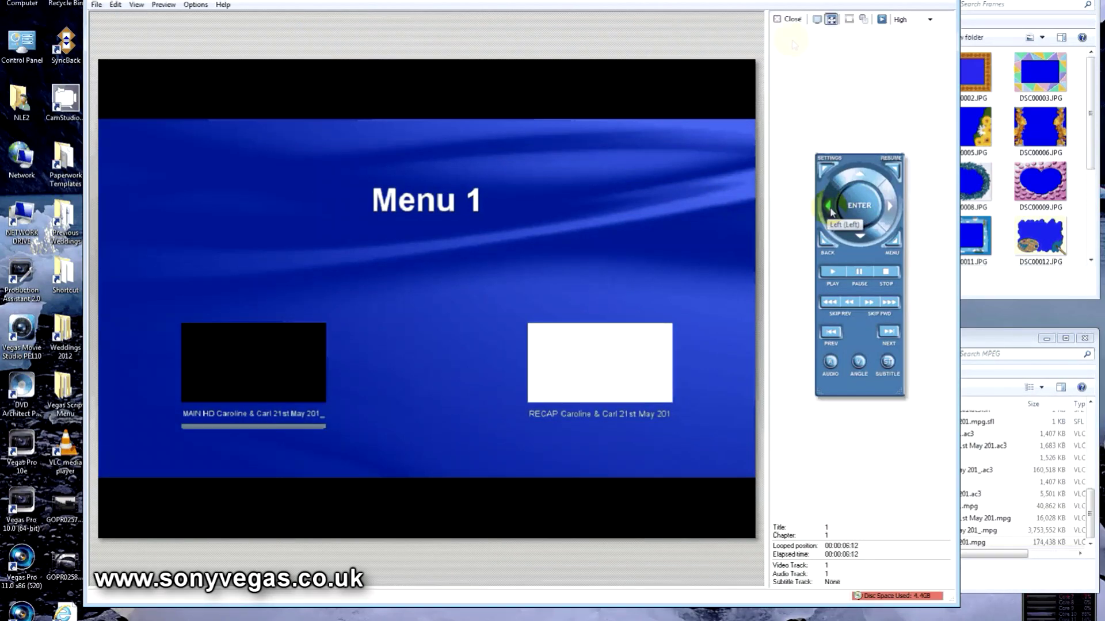
{"action": "left_click", "coordinate": [790, 21]}
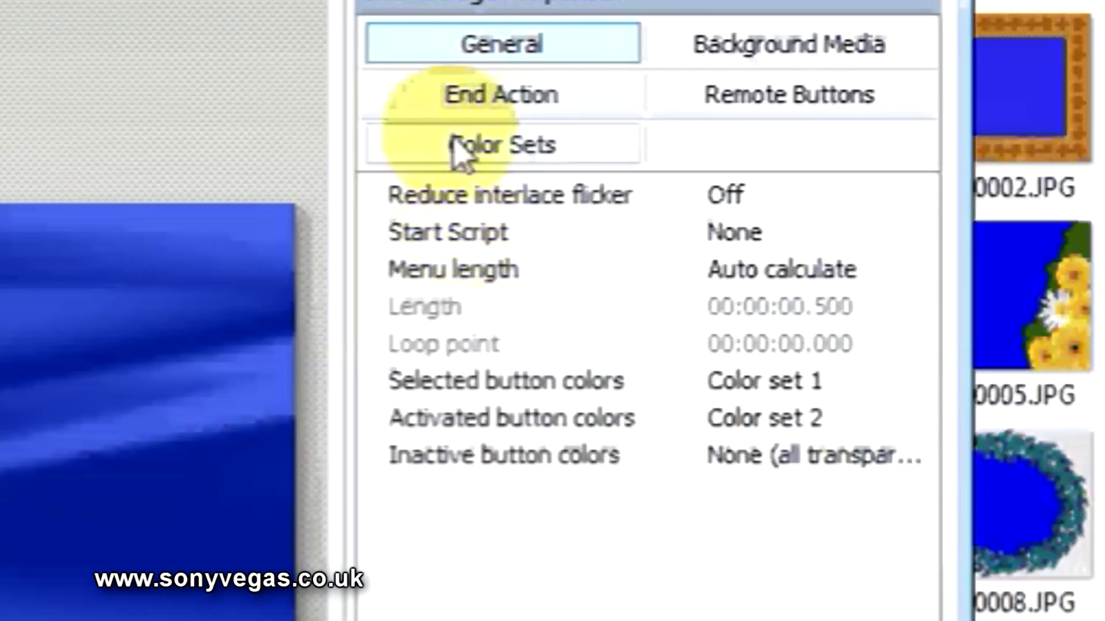
{"action": "left_click", "coordinate": [459, 151]}
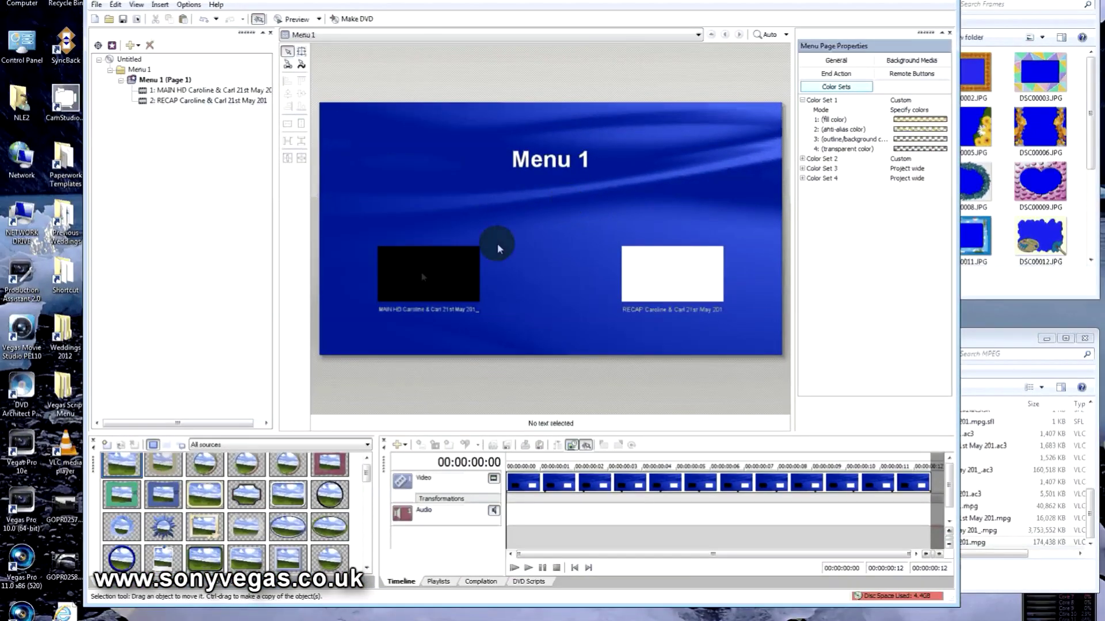
Set the MAIN HD button's thumbnail start time to 00:23:04:20
{"action": "left_click", "coordinate": [421, 276]}
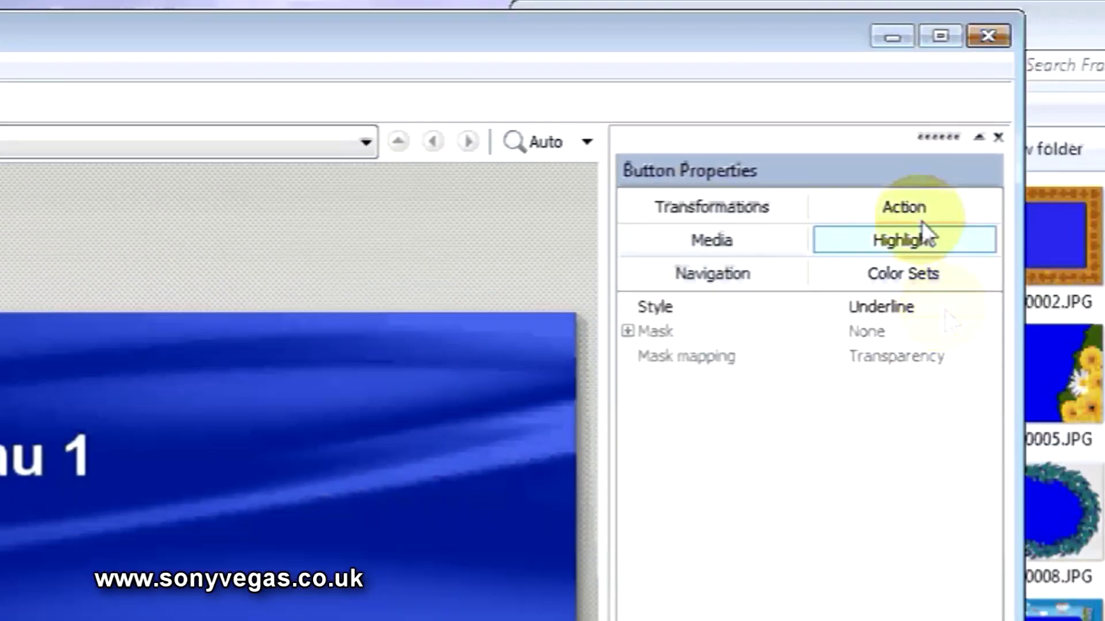
{"action": "left_click", "coordinate": [771, 236]}
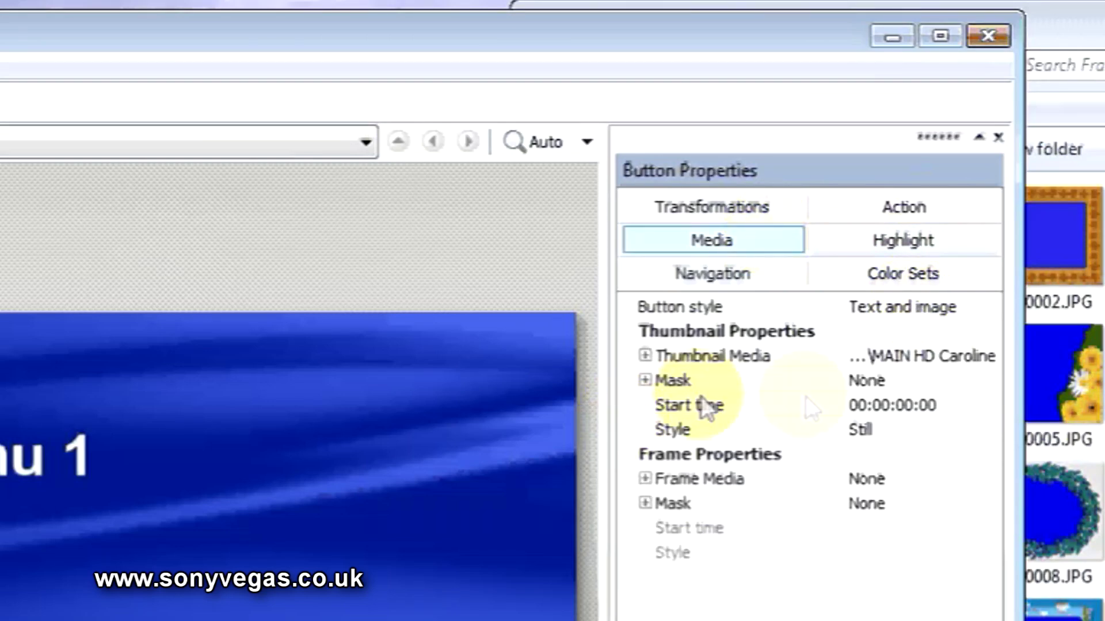
{"action": "left_click", "coordinate": [985, 405]}
{"action": "left_click", "coordinate": [986, 405]}
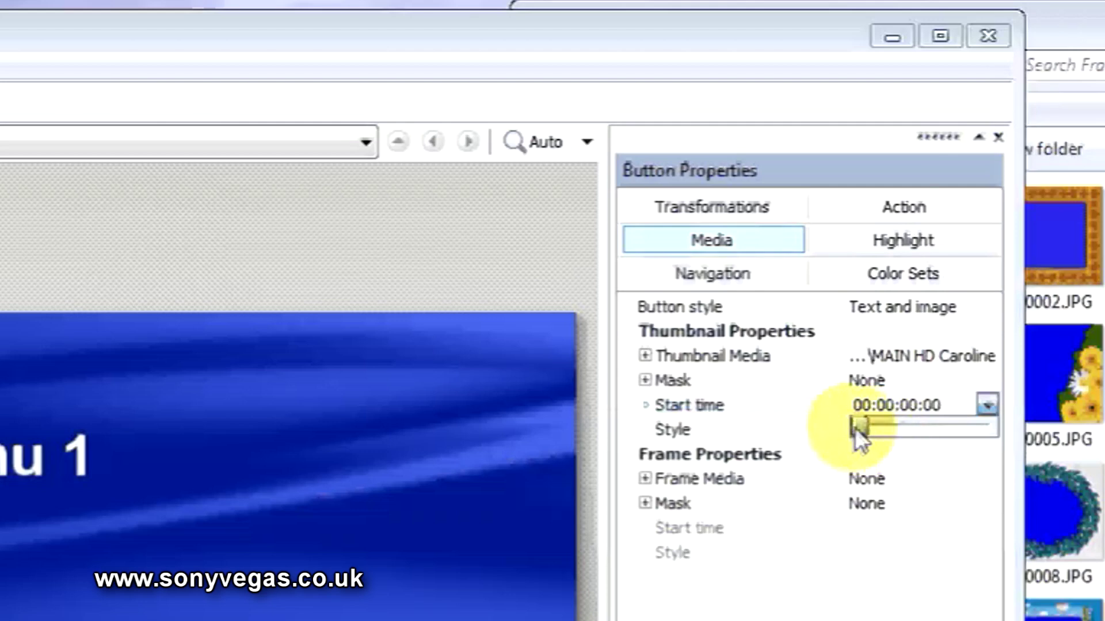
{"action": "left_click_drag", "start_coordinate": [861, 424], "coordinate": [874, 430]}
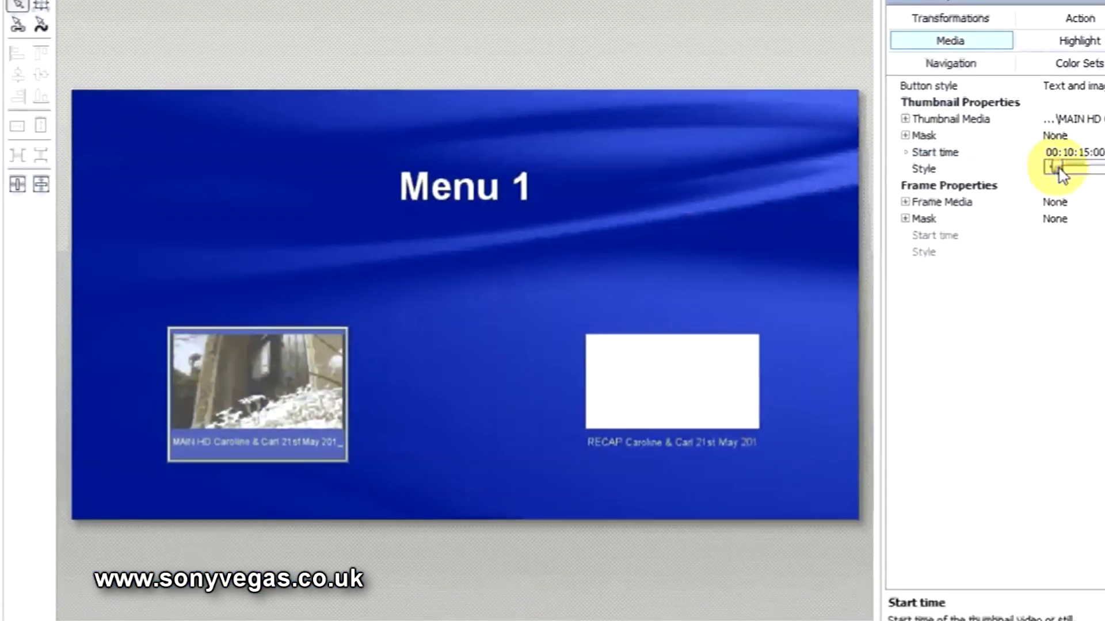
{"action": "left_click_drag", "start_coordinate": [1061, 172], "coordinate": [1071, 174]}
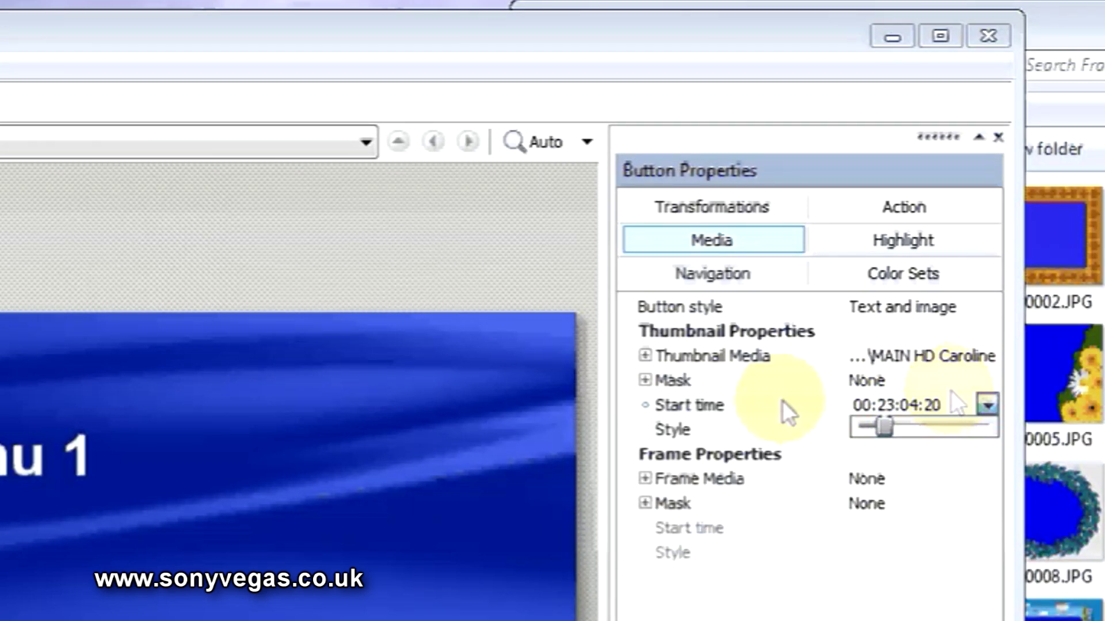
{"action": "left_click", "coordinate": [391, 492]}
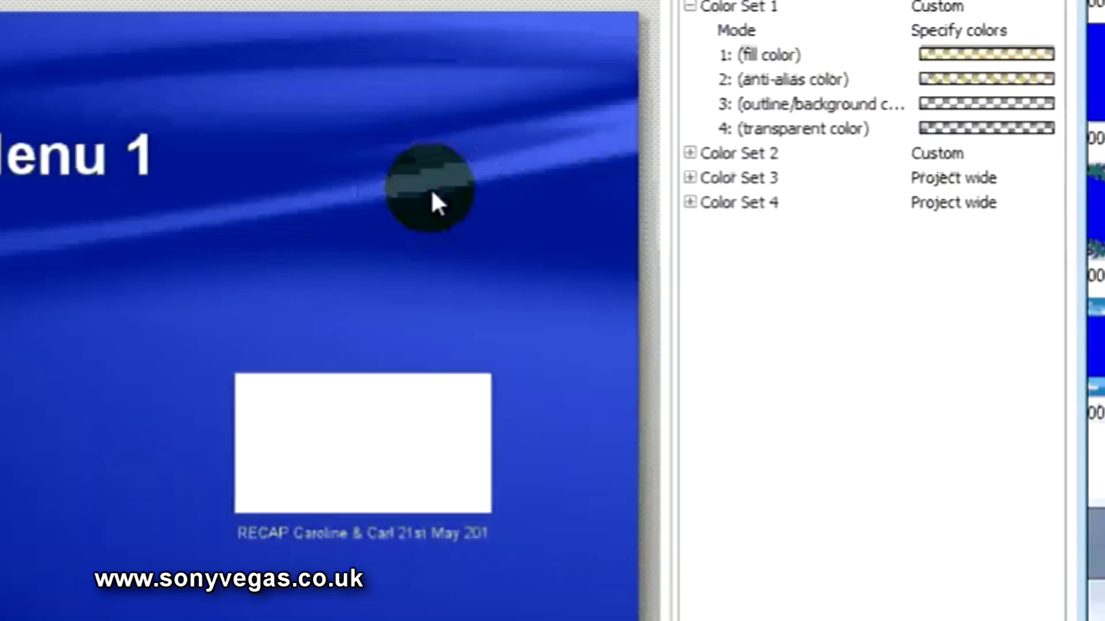
Move the RECAP button's thumbnail start time past the opening white frame to an early shot in the clip
{"action": "left_click", "coordinate": [340, 399]}
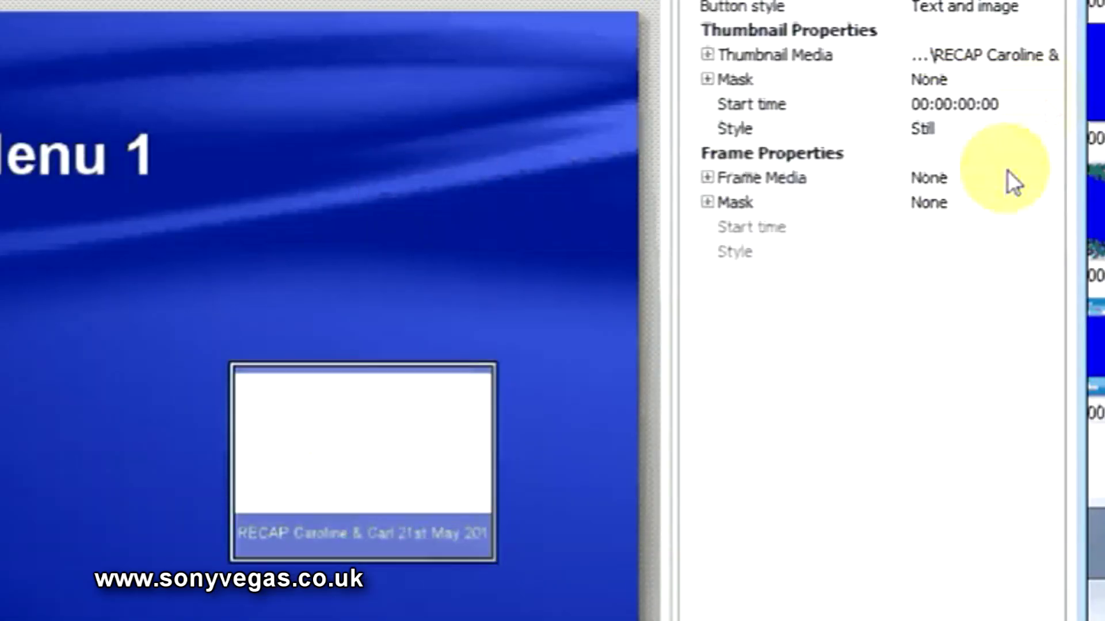
{"action": "left_click", "coordinate": [1044, 103]}
{"action": "left_click", "coordinate": [1048, 103]}
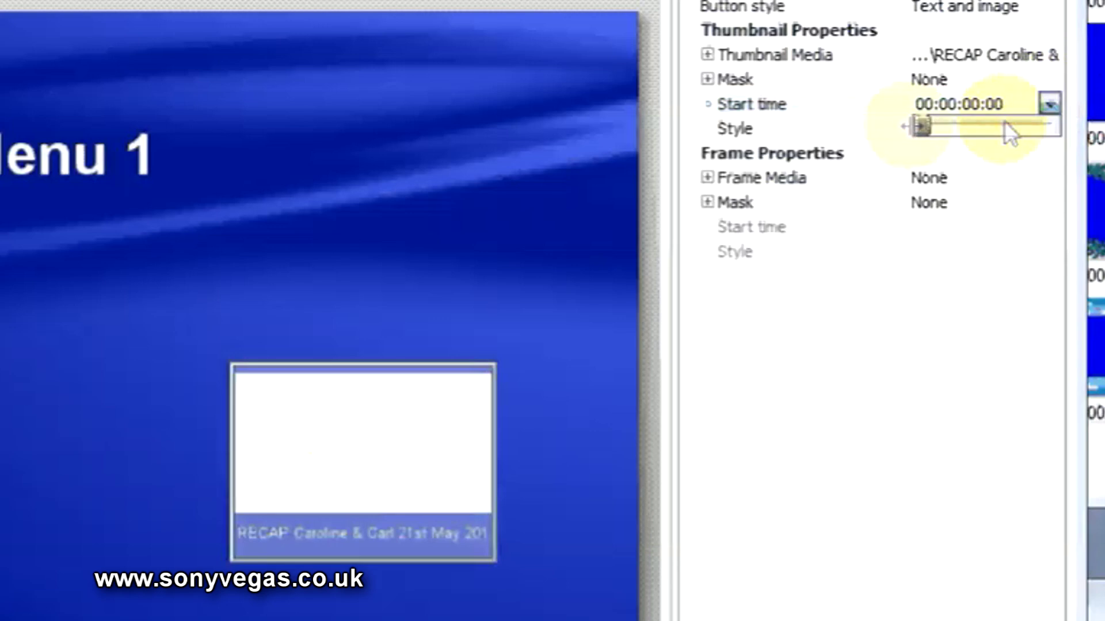
{"action": "left_click_drag", "start_coordinate": [919, 126], "coordinate": [934, 126]}
{"action": "left_click", "coordinate": [462, 154]}
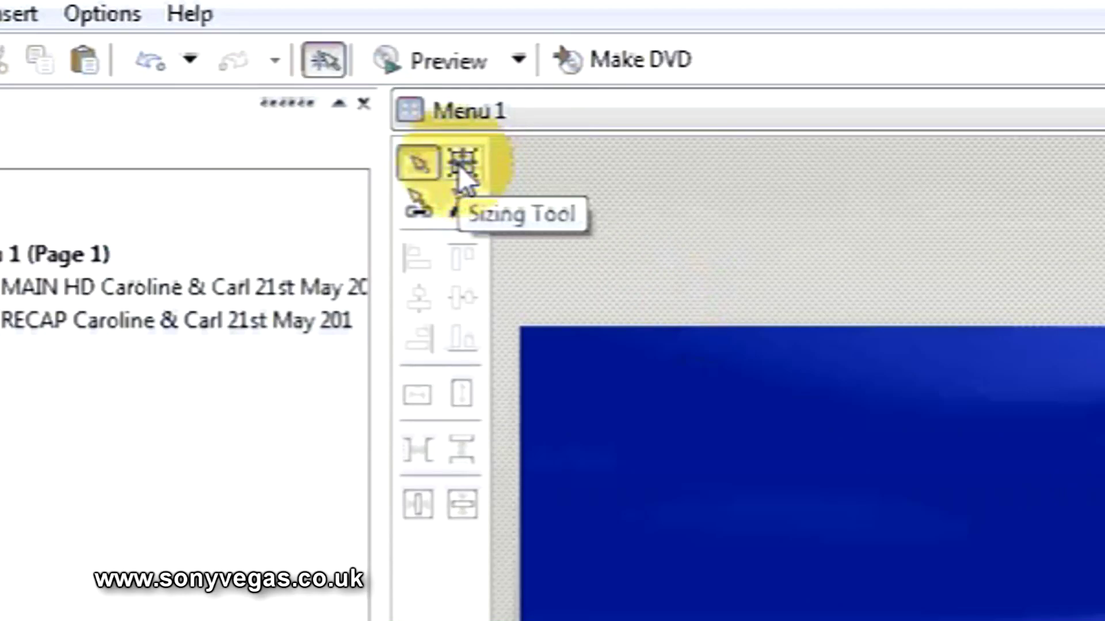
Change the caption under the MAIN HD video button to "Main Video"
{"action": "left_click", "coordinate": [458, 165]}
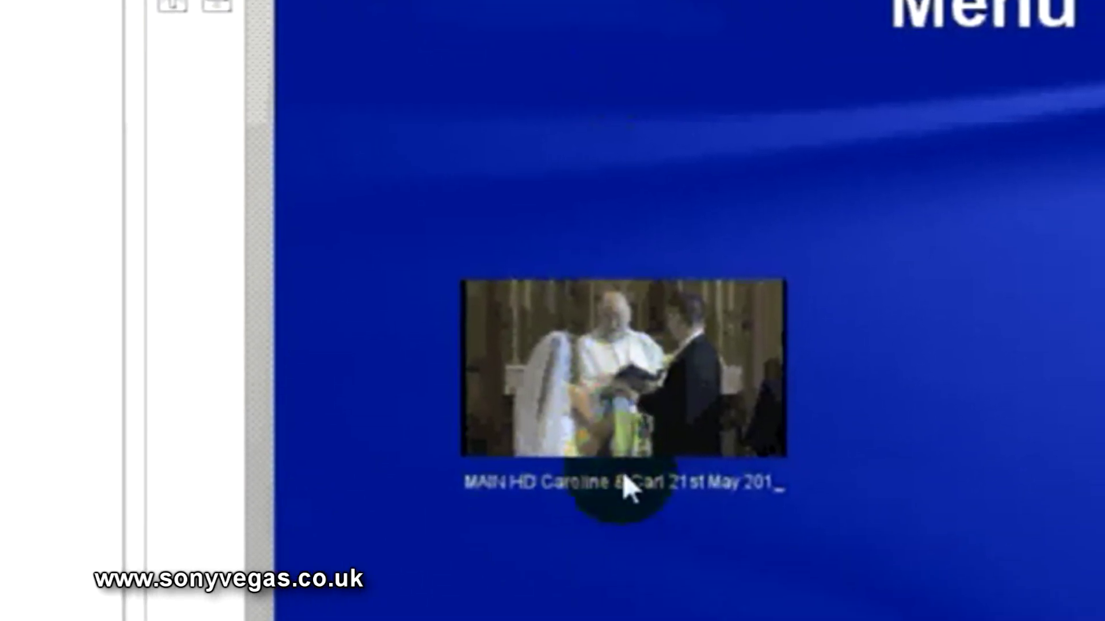
{"action": "left_click", "coordinate": [593, 409]}
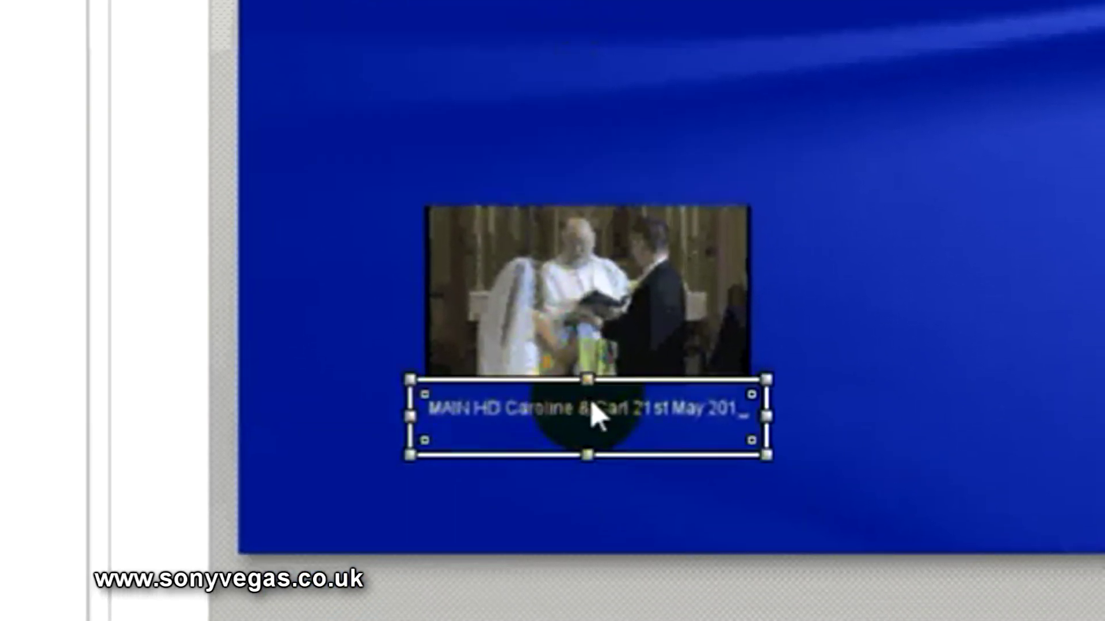
{"action": "left_click", "coordinate": [594, 412]}
{"action": "type", "text": "Main Video"}
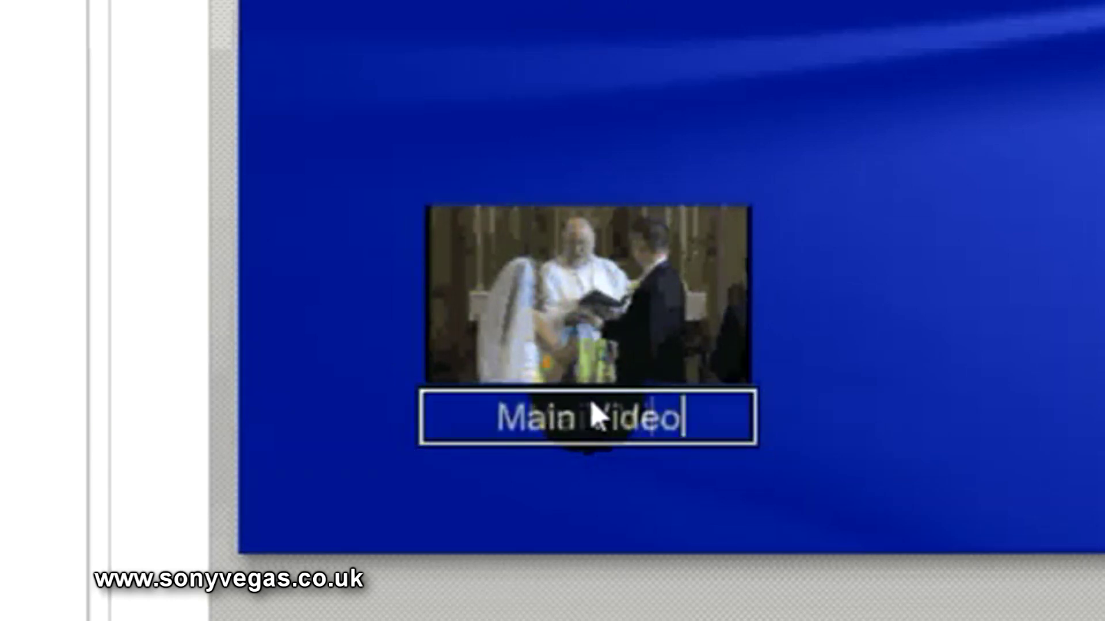
{"action": "left_click", "coordinate": [761, 455]}
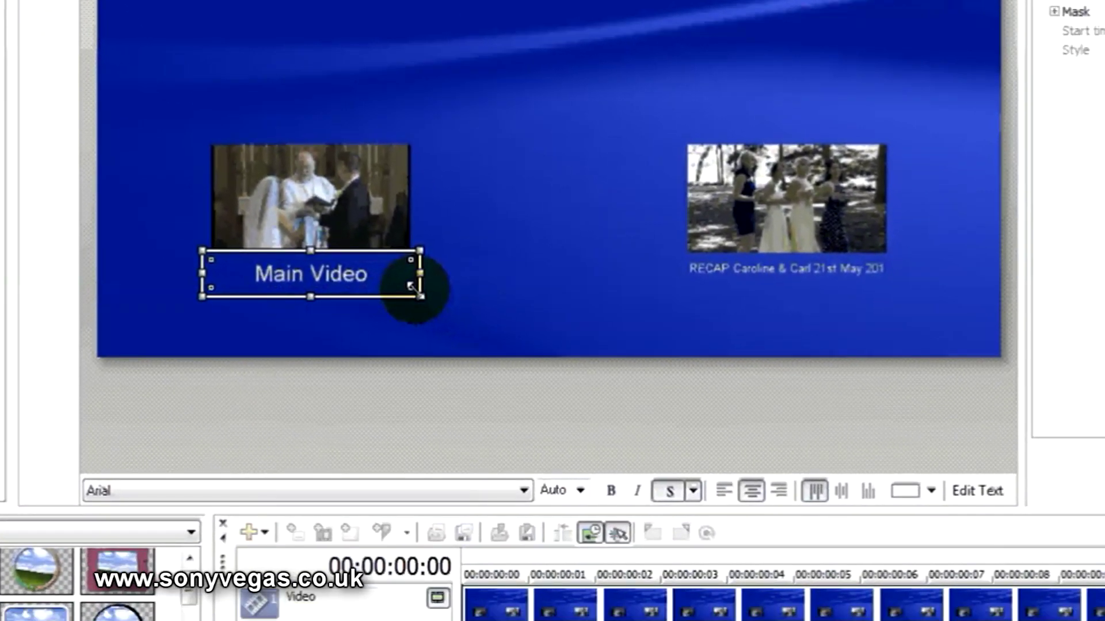
Try enlarging the Main Video caption by resizing its text box, undo it, and view the available font sizes
{"action": "left_click", "coordinate": [753, 479]}
{"action": "left_click", "coordinate": [606, 484]}
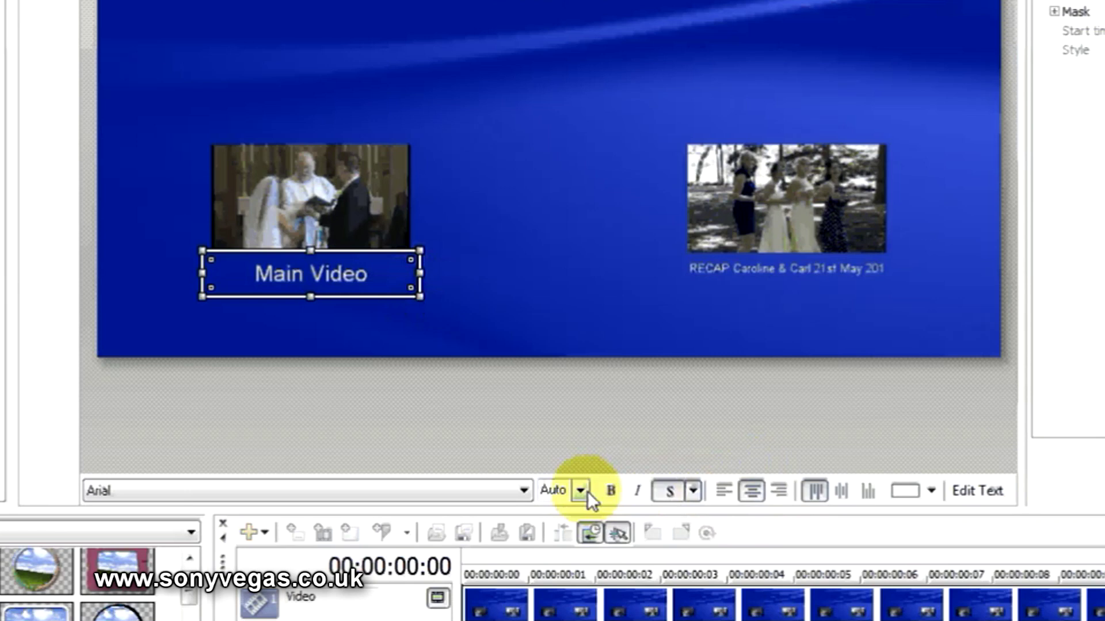
{"action": "left_click_drag", "start_coordinate": [420, 298], "coordinate": [486, 331]}
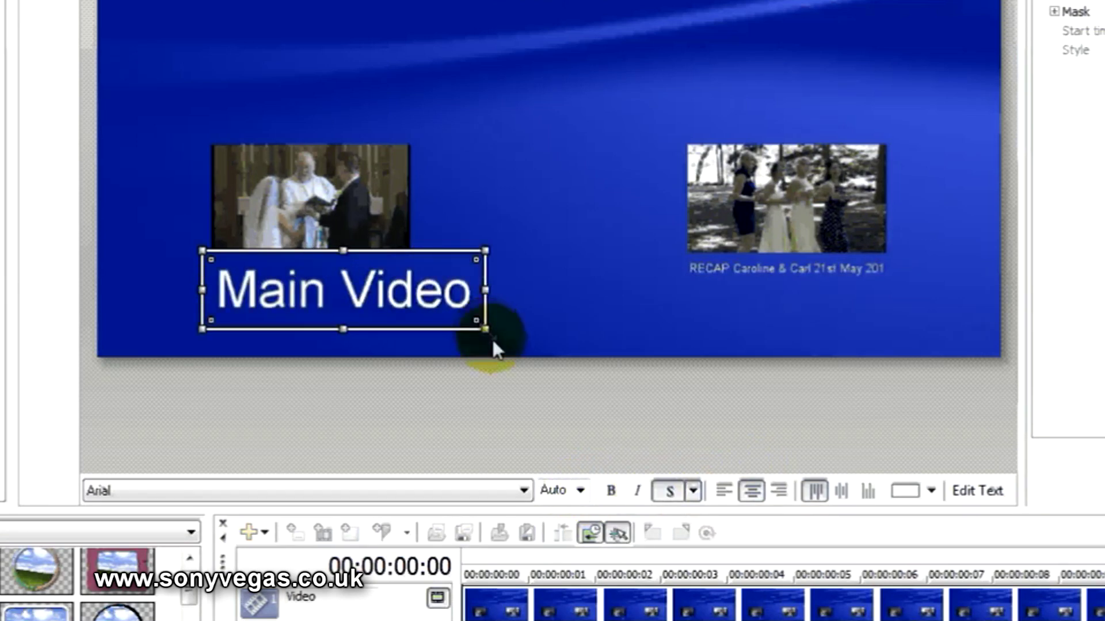
{"action": "key", "text": "ctrl+z"}
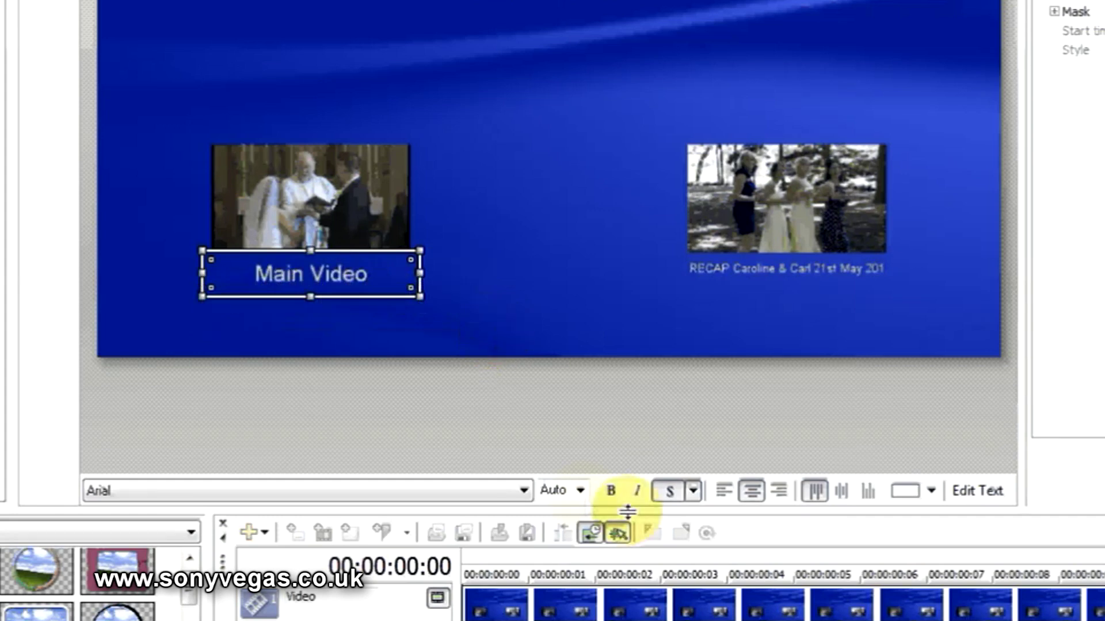
{"action": "left_click", "coordinate": [582, 493]}
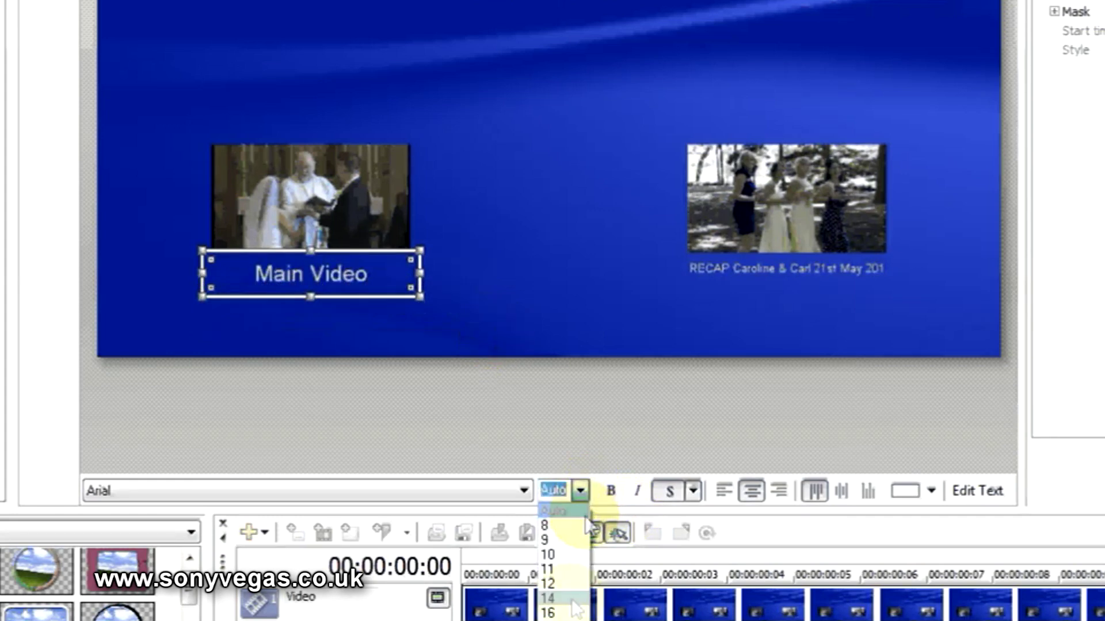
{"action": "left_click", "coordinate": [575, 430]}
Change the caption under the RECAP video button to "Highlights"
{"action": "left_click", "coordinate": [749, 272]}
{"action": "left_click", "coordinate": [750, 275]}
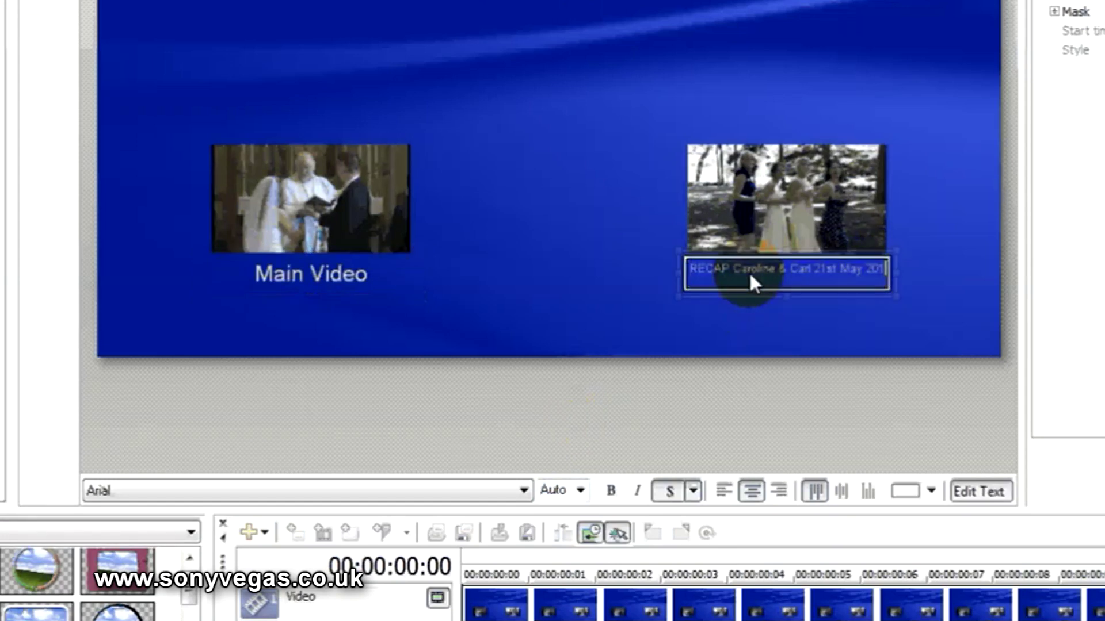
{"action": "type", "text": "Highlights"}
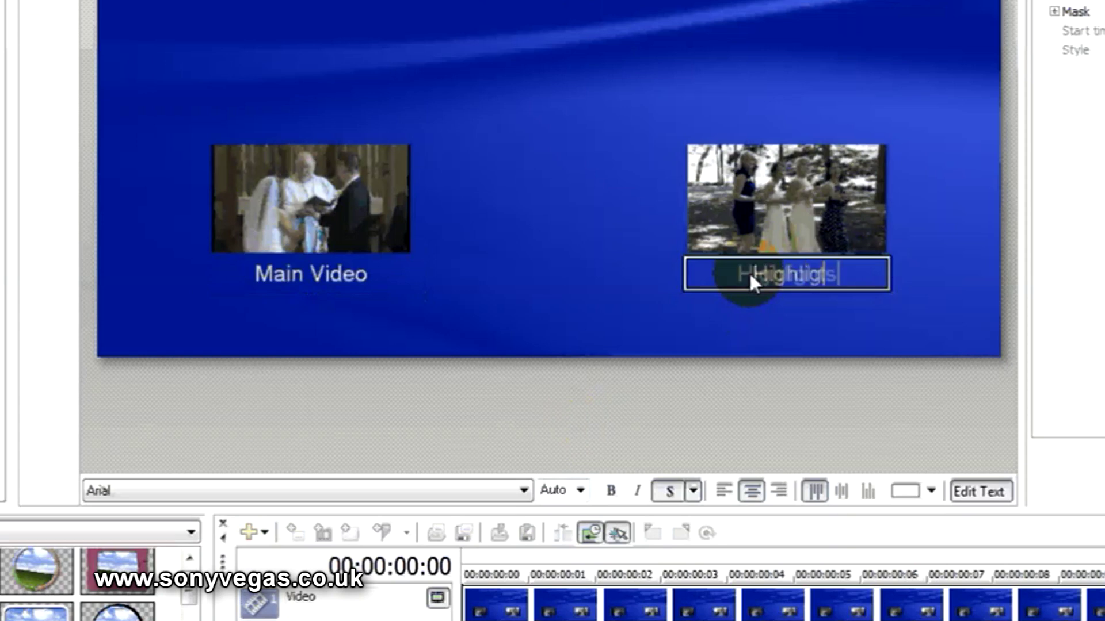
{"action": "left_click", "coordinate": [568, 117]}
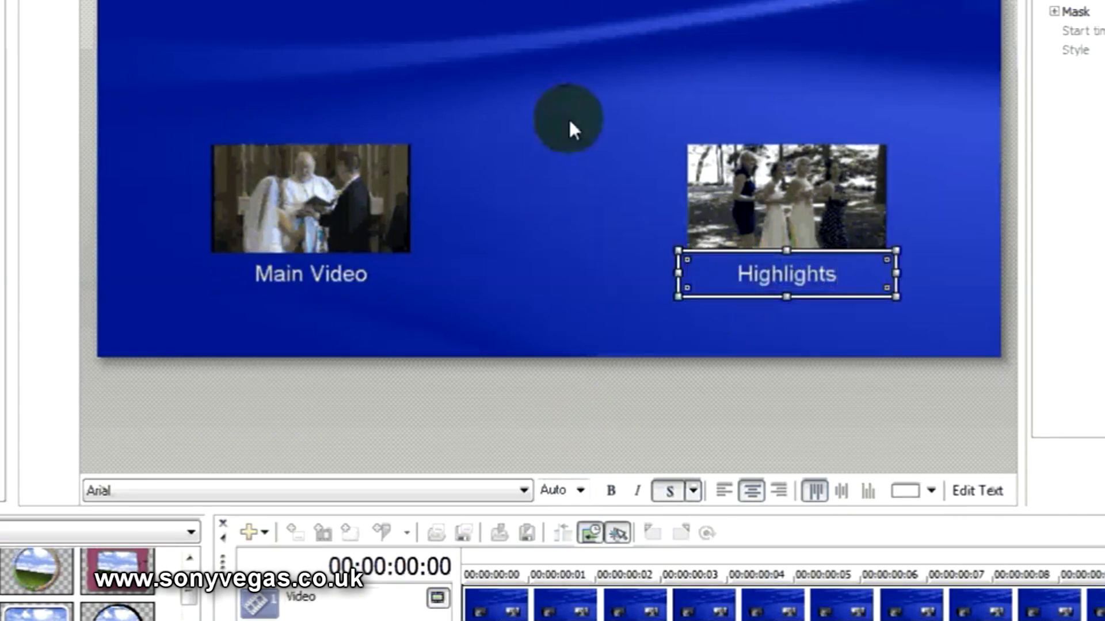
Change the menu page's title text to "Our Video"
{"action": "left_click", "coordinate": [597, 64]}
{"action": "left_click", "coordinate": [594, 3]}
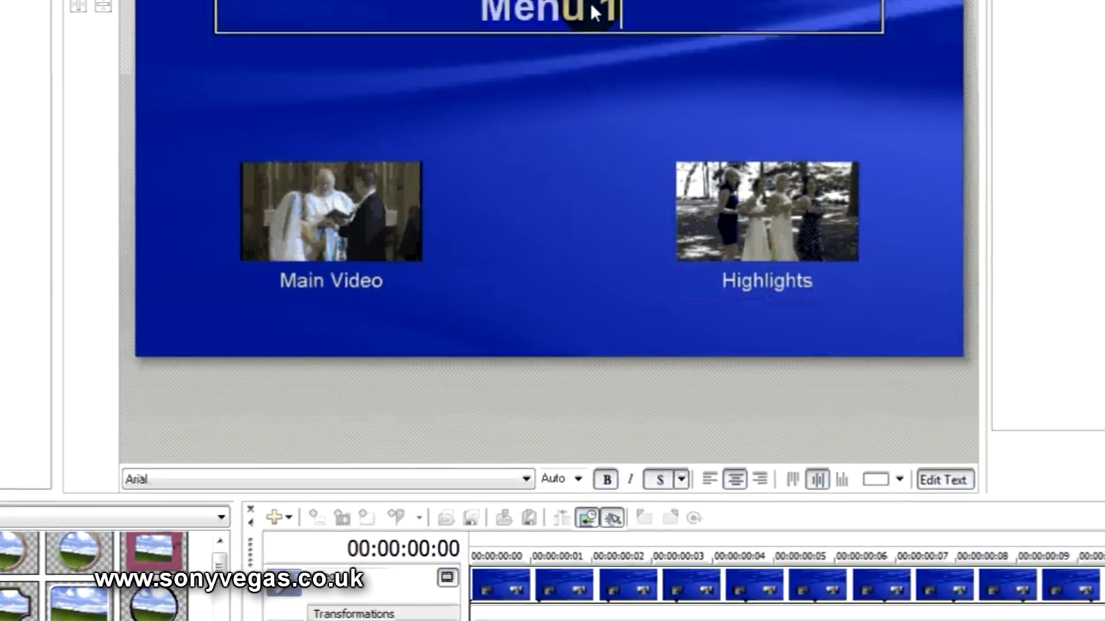
{"action": "double_click", "coordinate": [590, 2]}
{"action": "key", "text": "BackSpace"}
{"action": "type", "text": "Our Vid"}
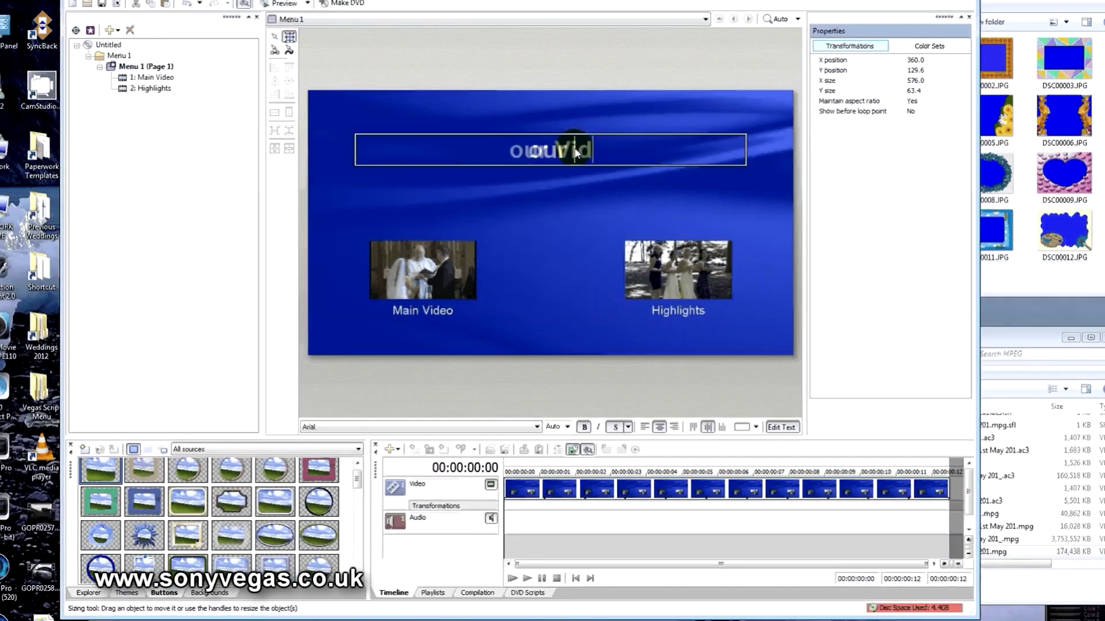
{"action": "type", "text": "eo"}
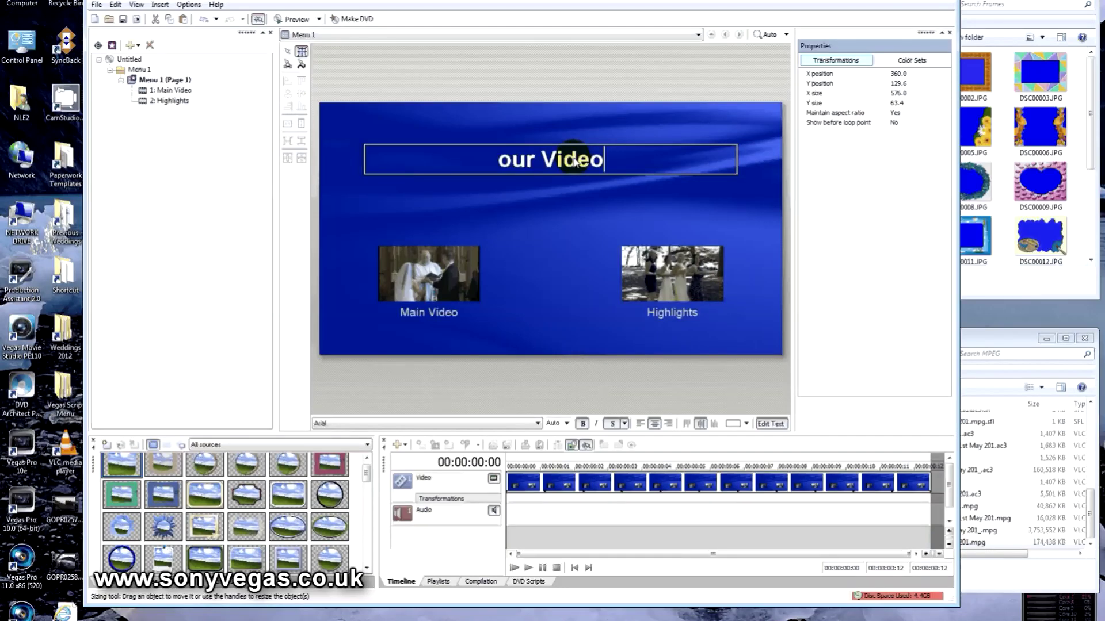
{"action": "key", "text": "BackSpace"}
{"action": "key", "text": "BackSpace"}
{"action": "key", "text": "BackSpace"}
{"action": "key", "text": "BackSpace"}
{"action": "key", "text": "BackSpace"}
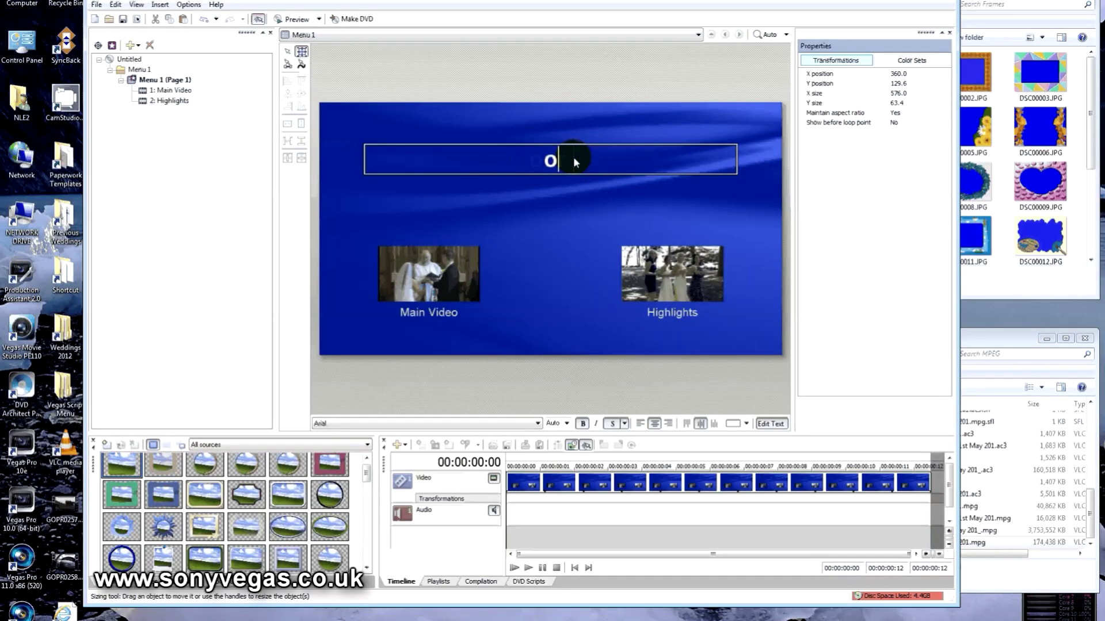
{"action": "type", "text": "r Video"}
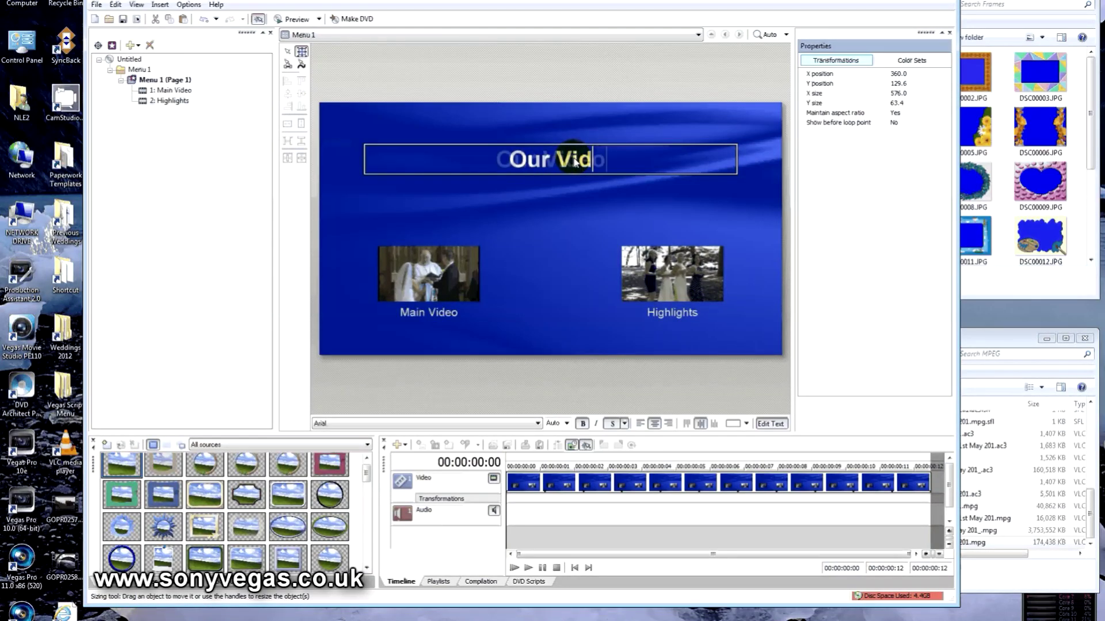
{"action": "left_click", "coordinate": [588, 125]}
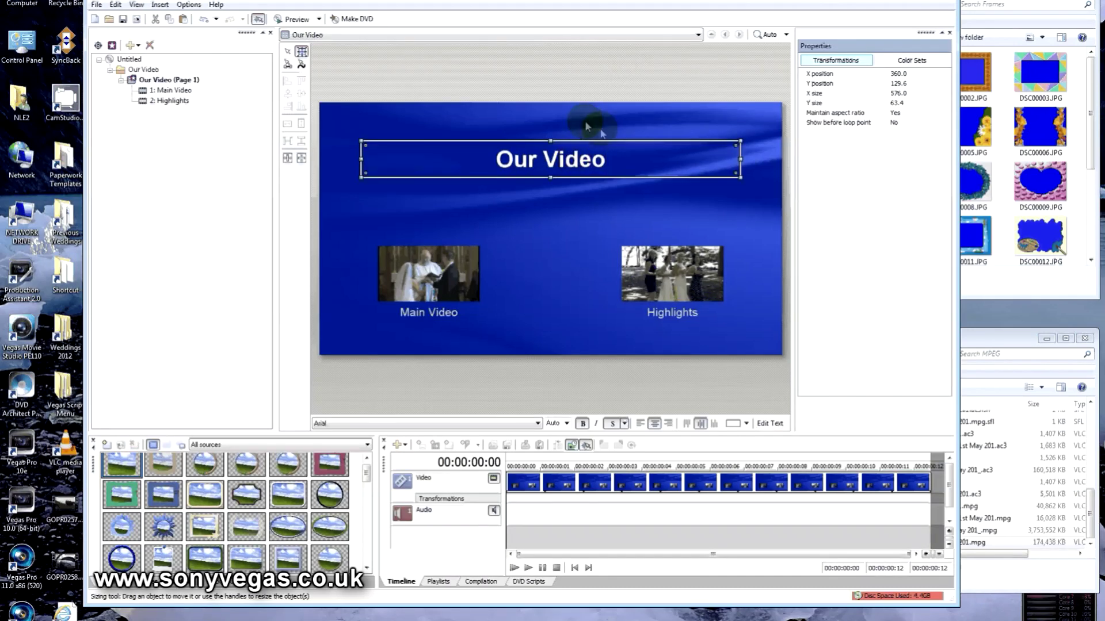
Narrow the title's text box to fit closely around its text, and center it horizontally on the menu page
{"action": "left_click_drag", "start_coordinate": [741, 159], "coordinate": [581, 174]}
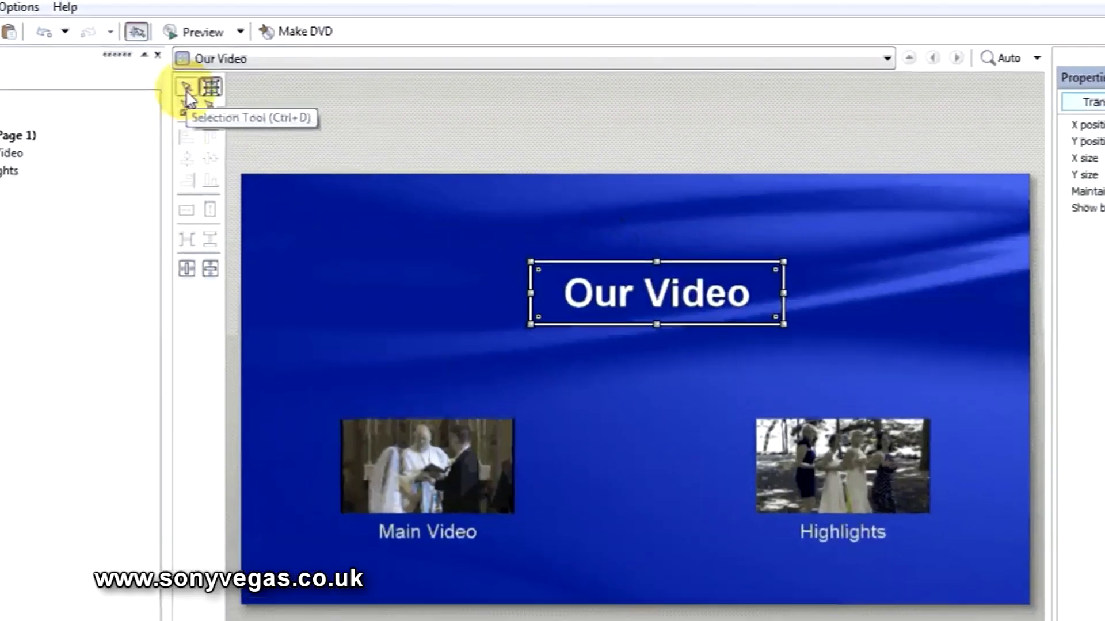
{"action": "left_click", "coordinate": [186, 92]}
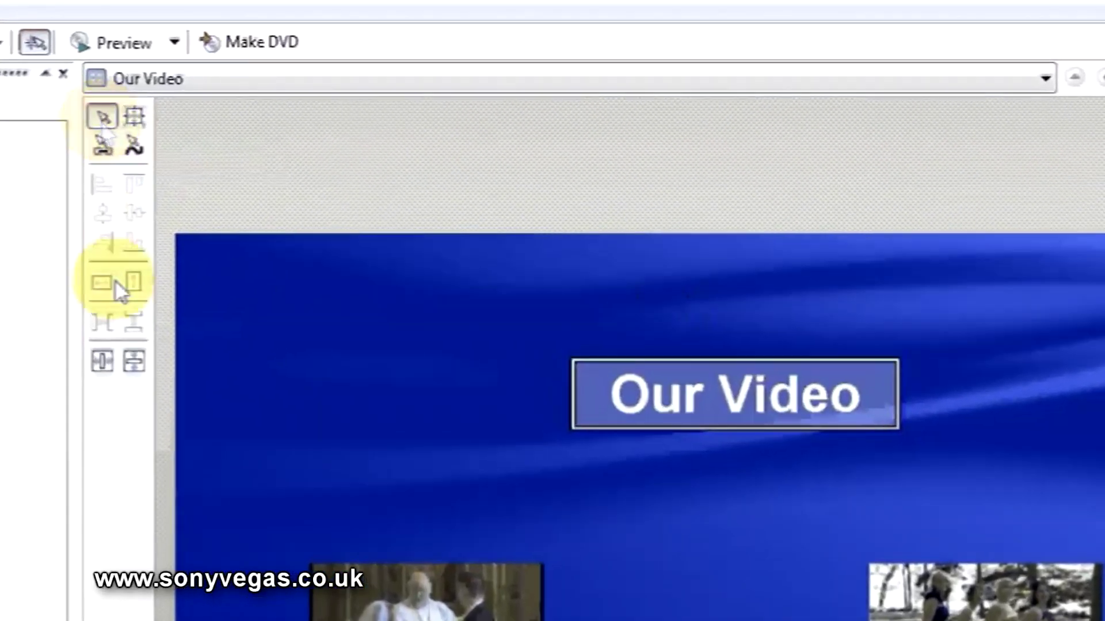
{"action": "left_click", "coordinate": [103, 359]}
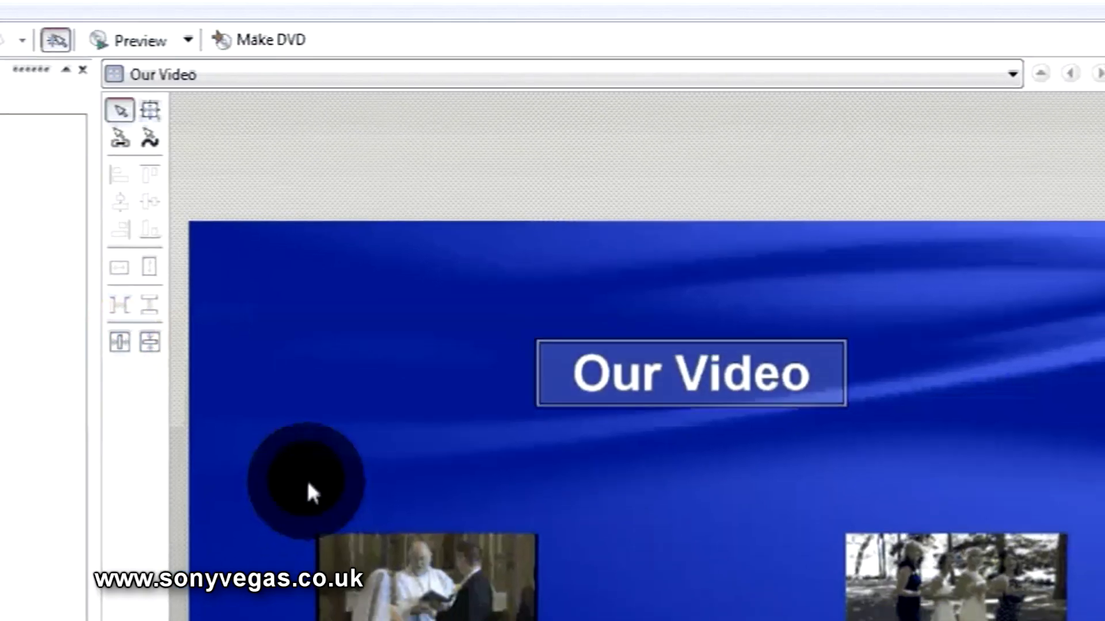
{"action": "left_click", "coordinate": [299, 505]}
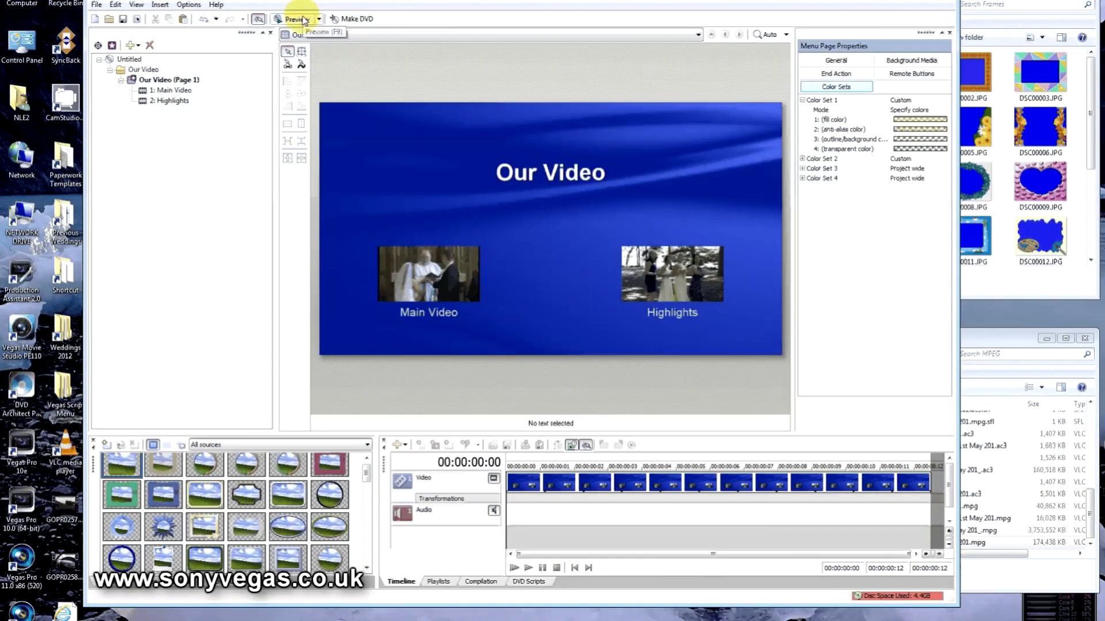
Preview the menu, test the video buttons and the return to the main menu, and close the preview
{"action": "left_click", "coordinate": [302, 20]}
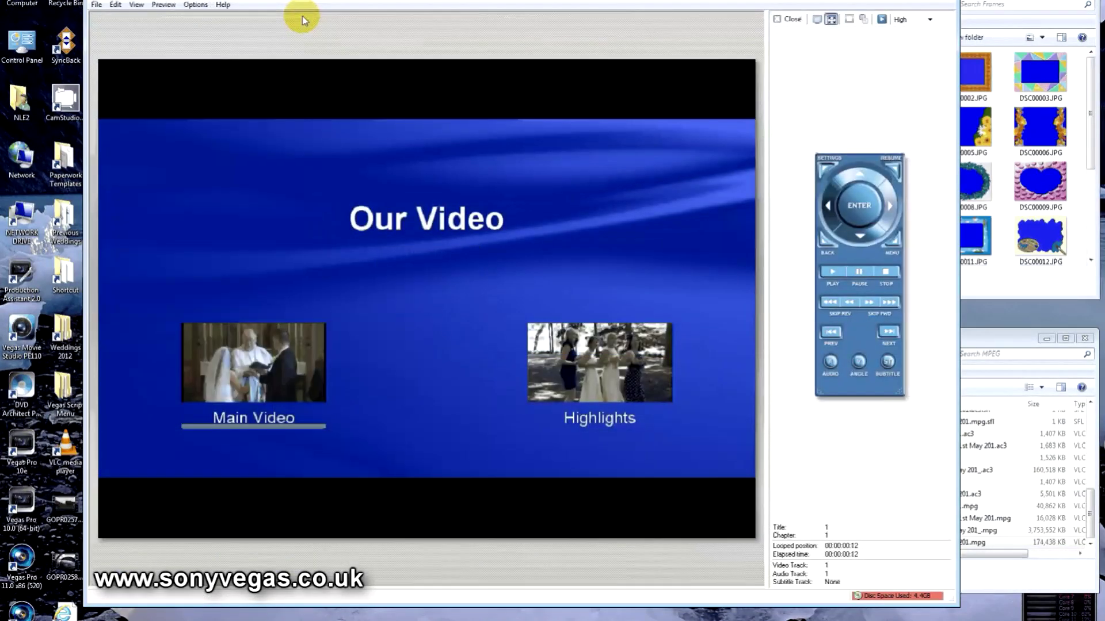
{"action": "left_click", "coordinate": [294, 334]}
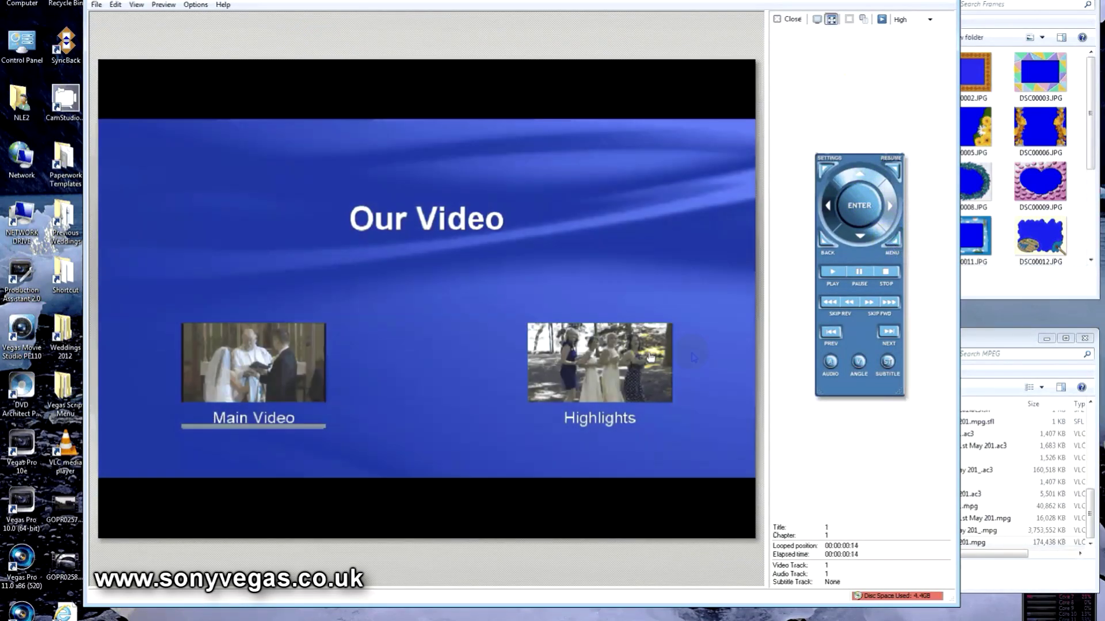
{"action": "left_click", "coordinate": [692, 355]}
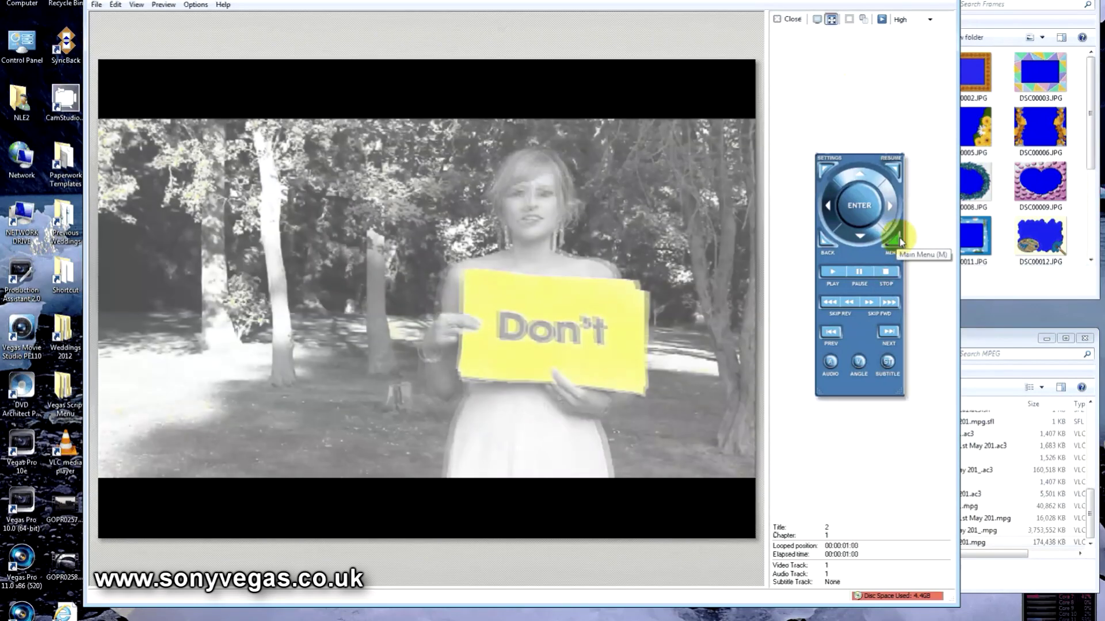
{"action": "left_click", "coordinate": [896, 240]}
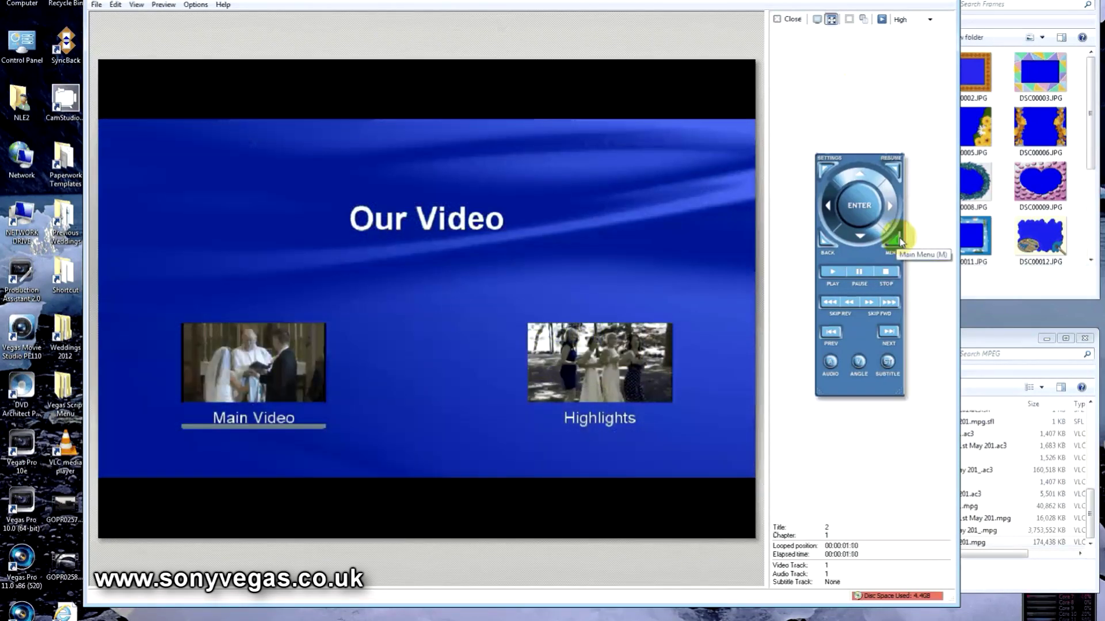
{"action": "left_click", "coordinate": [791, 19]}
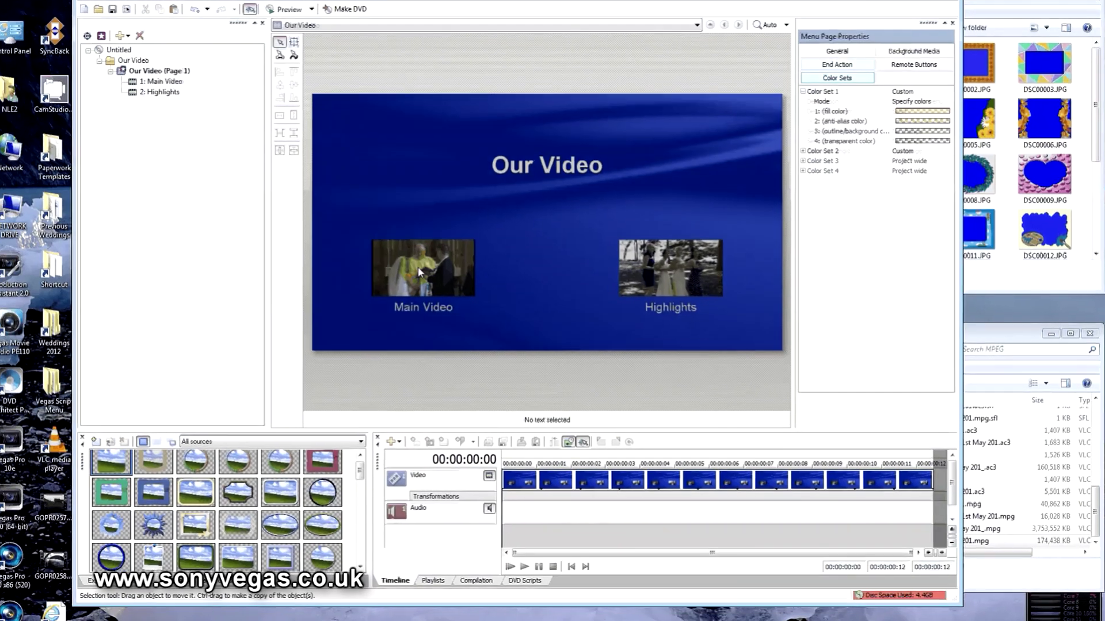
Open the Main Video to examine its chapter markers on the timeline, and return to the Our Video menu page
{"action": "double_click", "coordinate": [426, 279]}
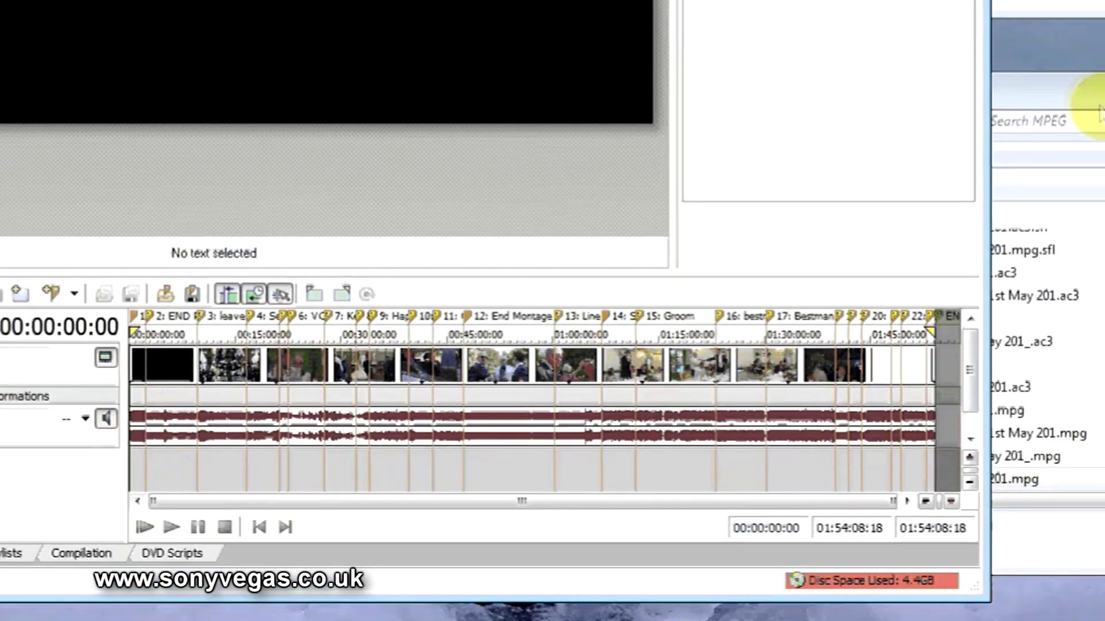
{"action": "left_click", "coordinate": [1104, 80]}
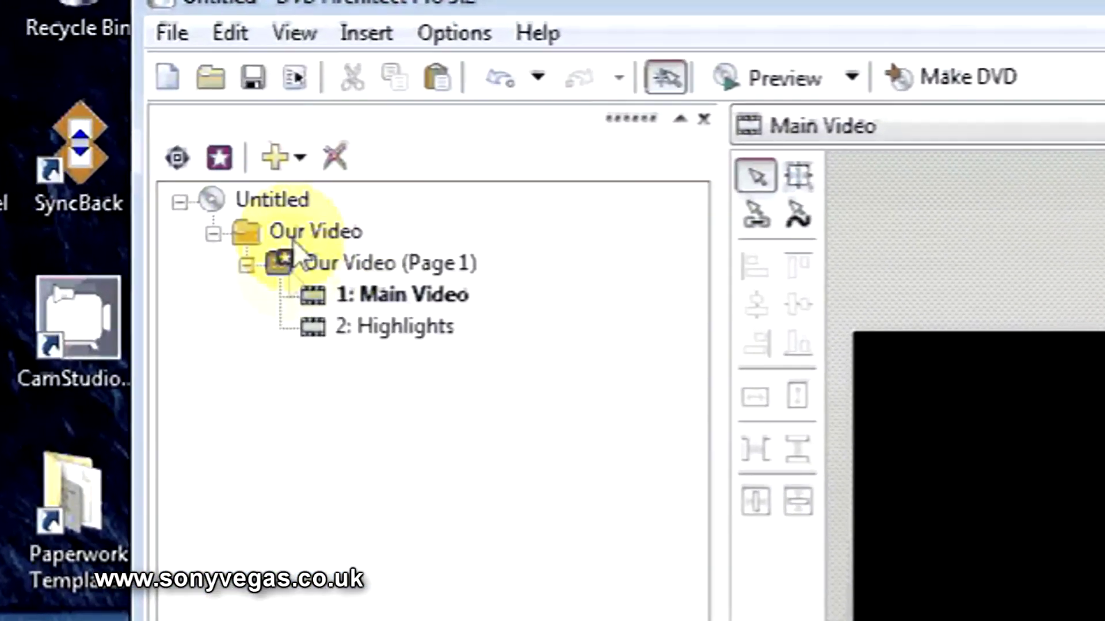
{"action": "left_click", "coordinate": [290, 269]}
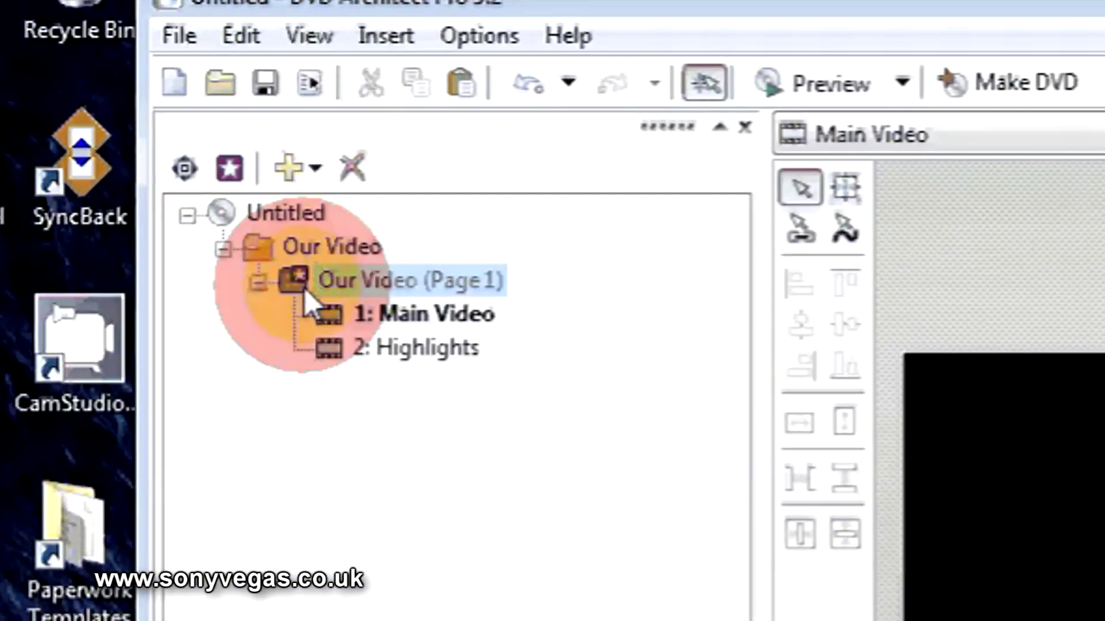
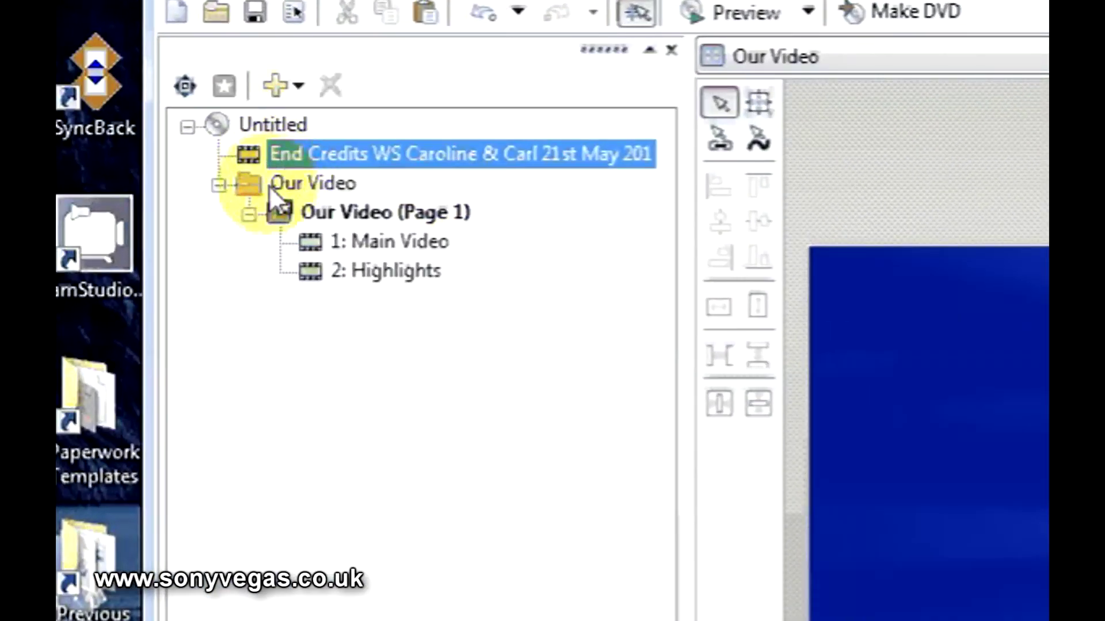
Set the End Credits clip as the disc's start item in place of the Our Video menu page
{"action": "left_click", "coordinate": [246, 154]}
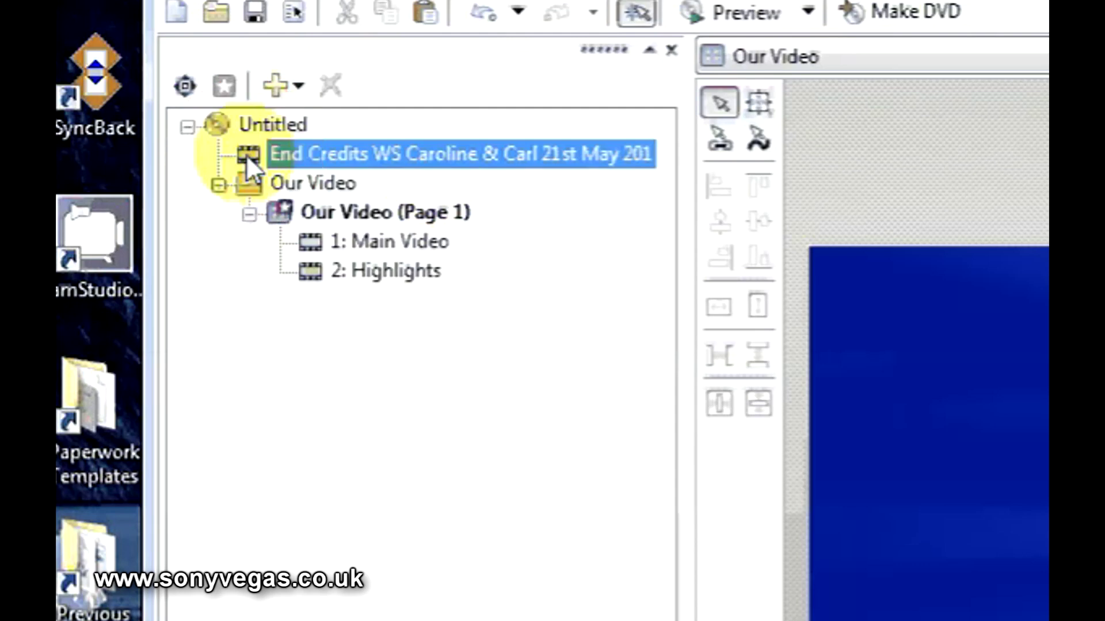
{"action": "left_click", "coordinate": [224, 121]}
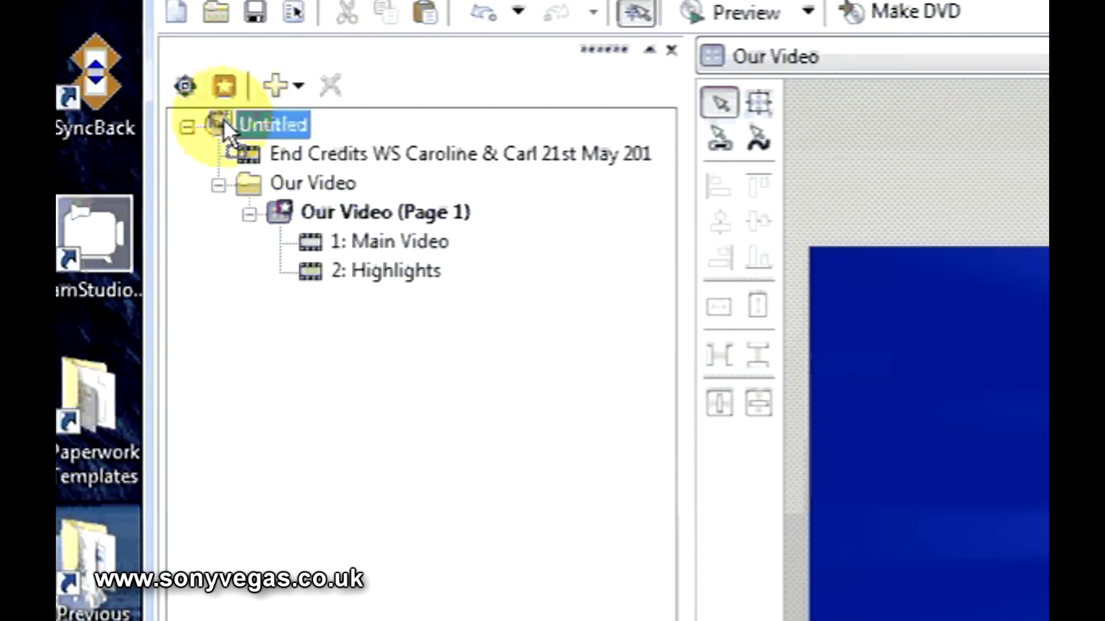
{"action": "left_click", "coordinate": [256, 151]}
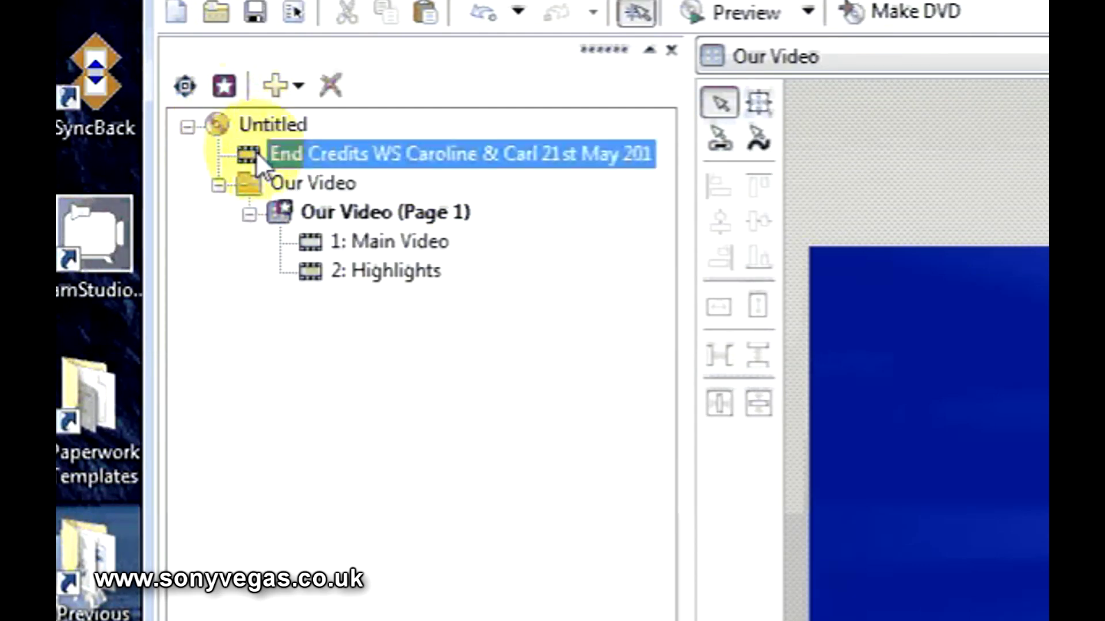
{"action": "left_click", "coordinate": [236, 92]}
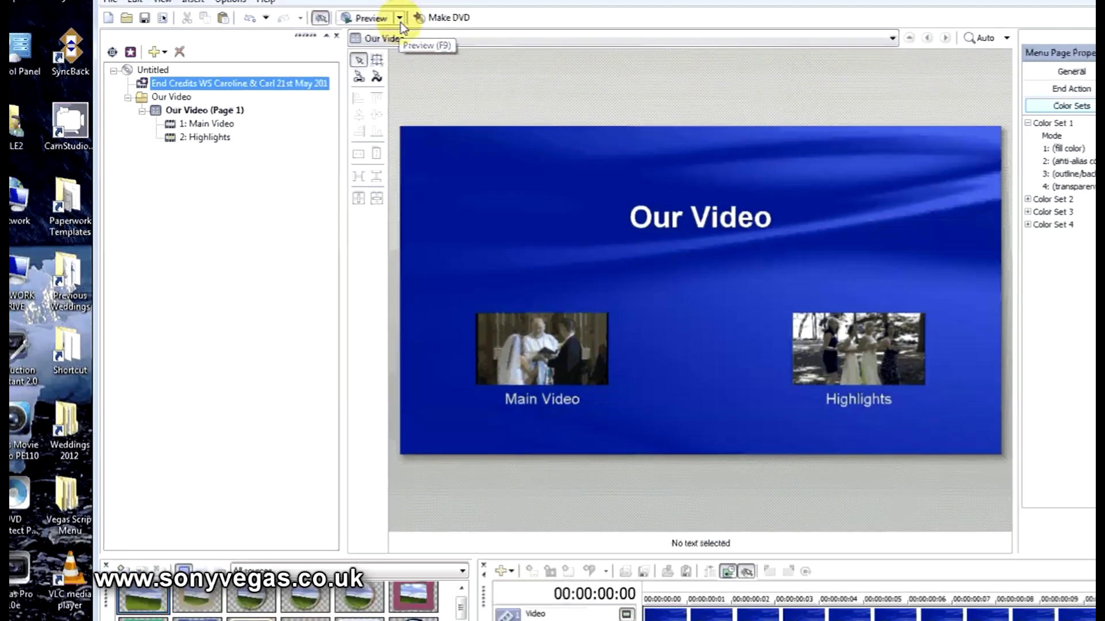
Preview the disc from its start item, skip forward to the Our Video menu, and close the preview
{"action": "left_click", "coordinate": [808, 20]}
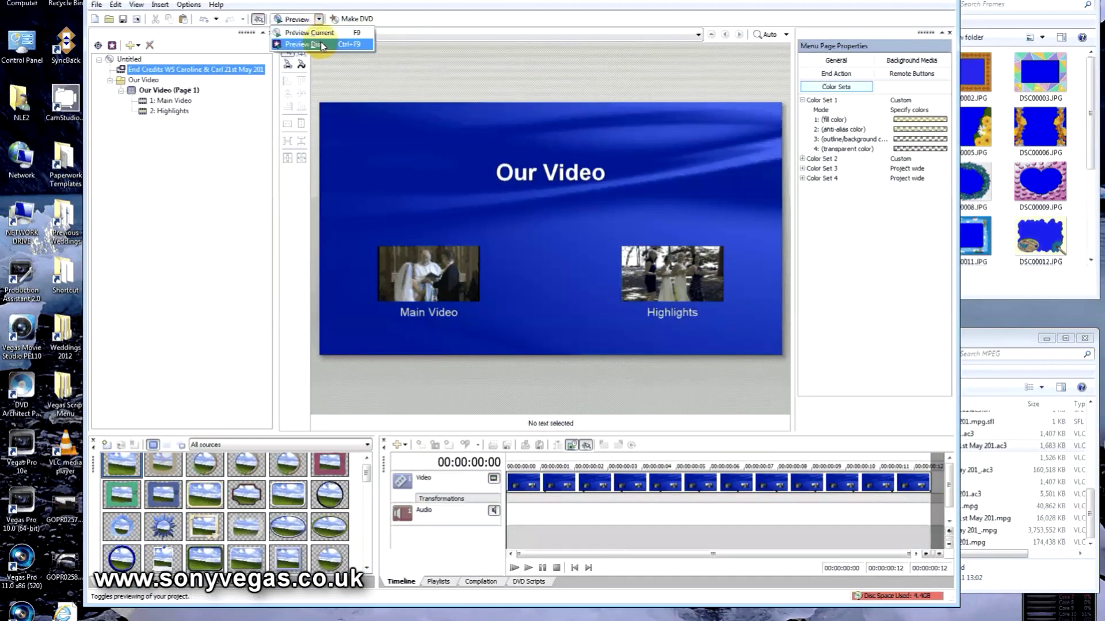
{"action": "left_click", "coordinate": [311, 45]}
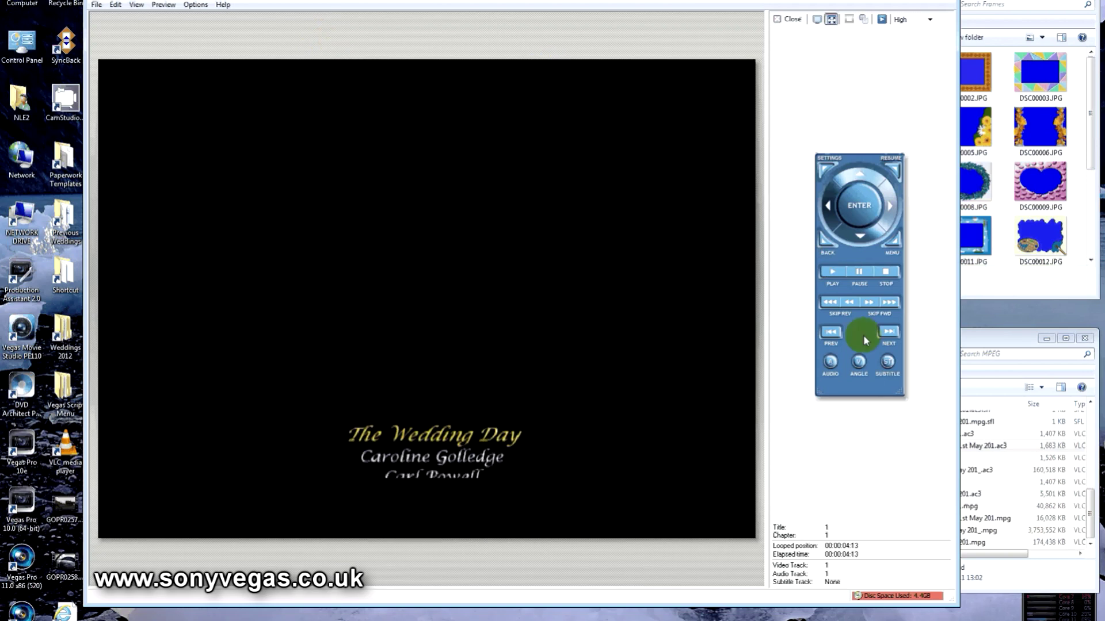
{"action": "left_click", "coordinate": [890, 303]}
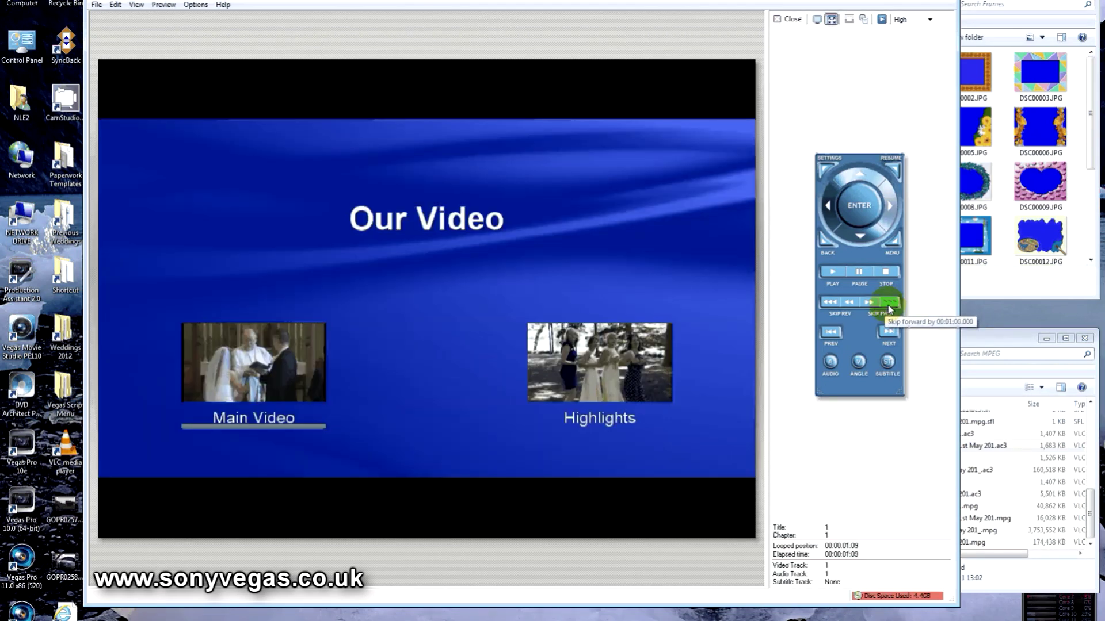
{"action": "left_click", "coordinate": [788, 19]}
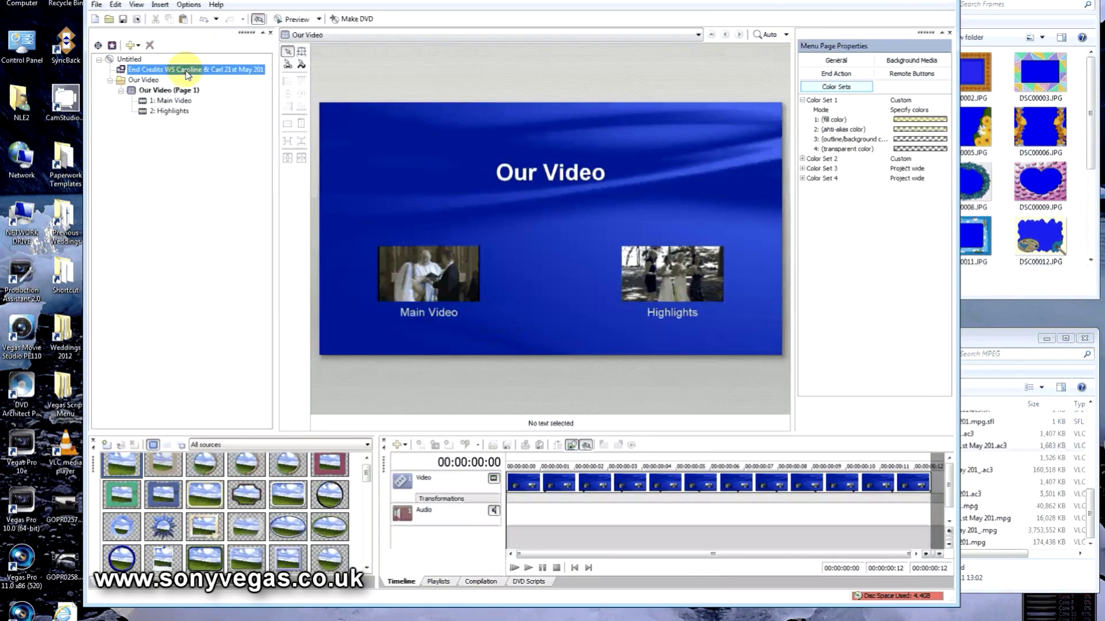
Undo the disc start setting and the insertion of the End Credits clip
{"action": "left_click", "coordinate": [216, 20]}
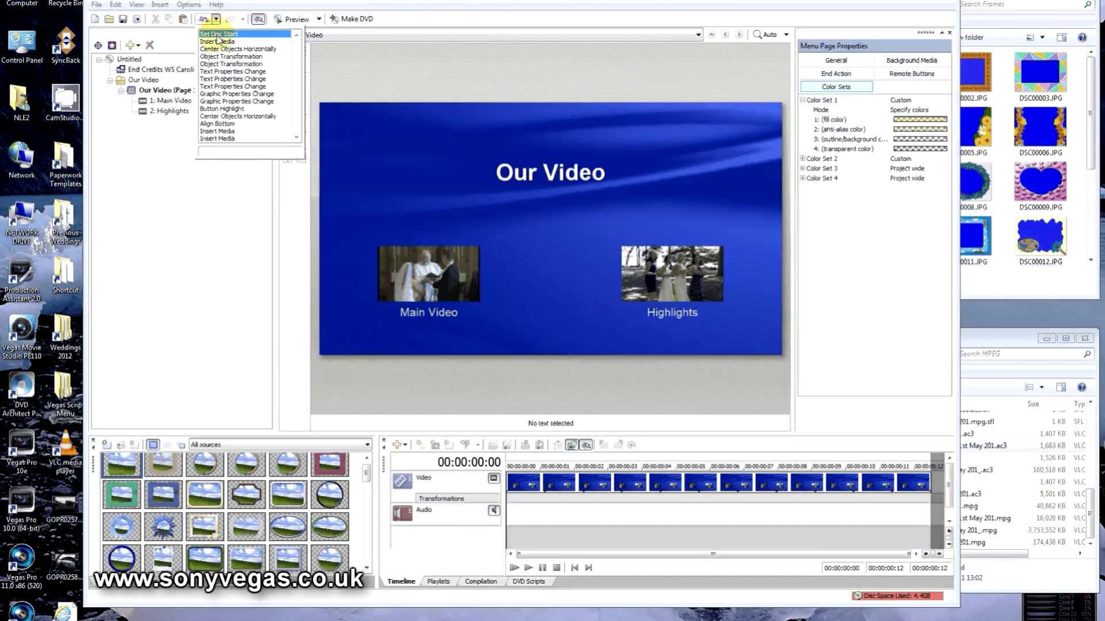
{"action": "left_click", "coordinate": [218, 42]}
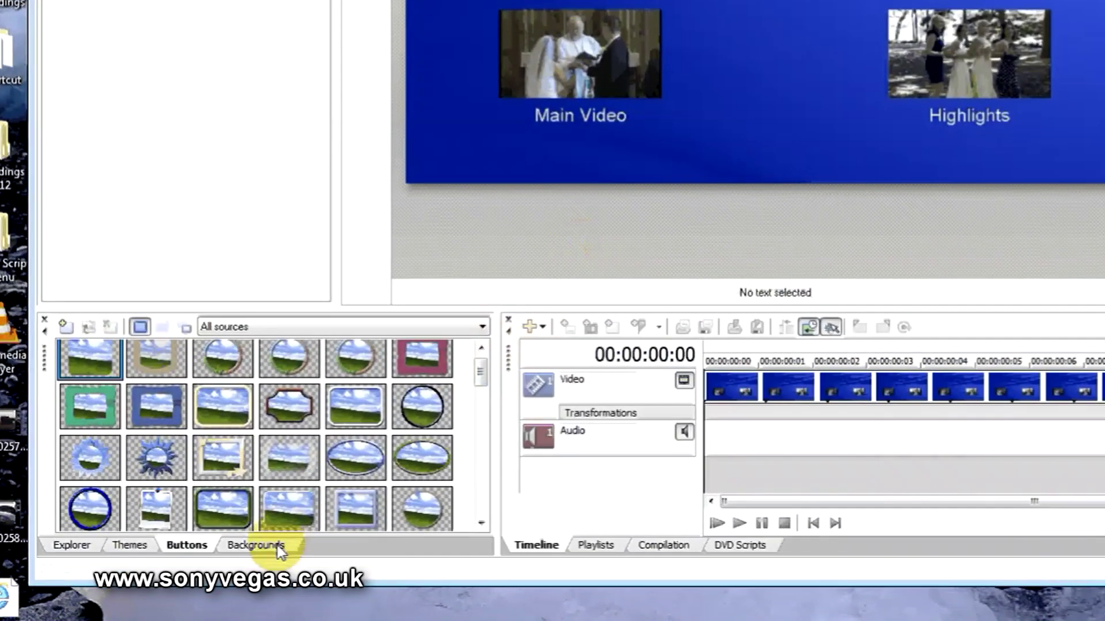
Apply the white ribbon and red rose petal background to the Our Video menu page
{"action": "left_click", "coordinate": [278, 545]}
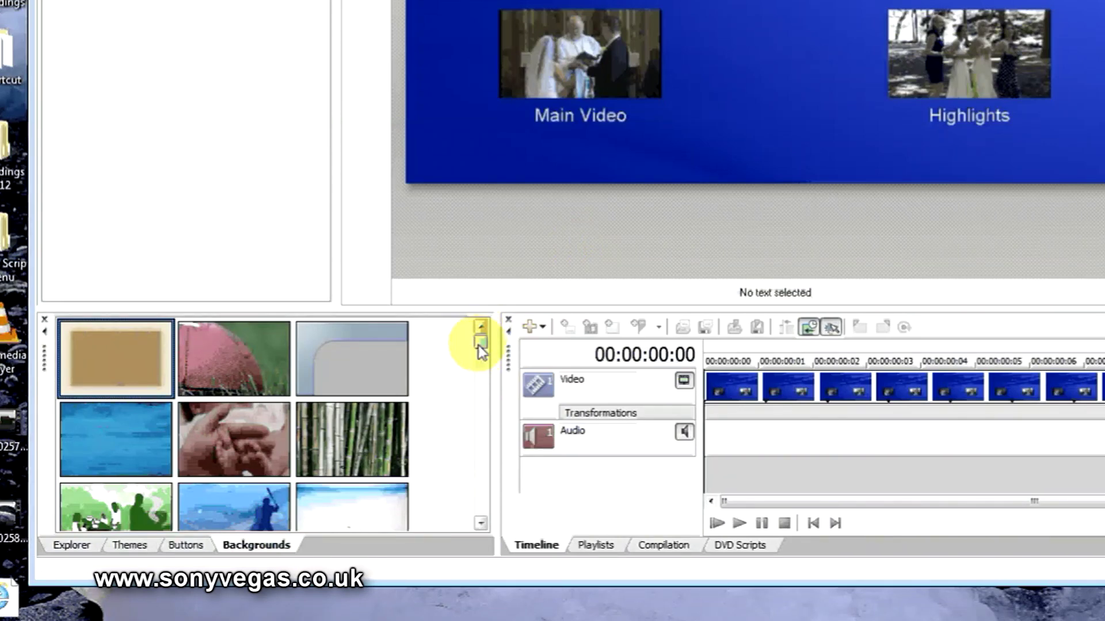
{"action": "left_click_drag", "start_coordinate": [478, 345], "coordinate": [480, 506]}
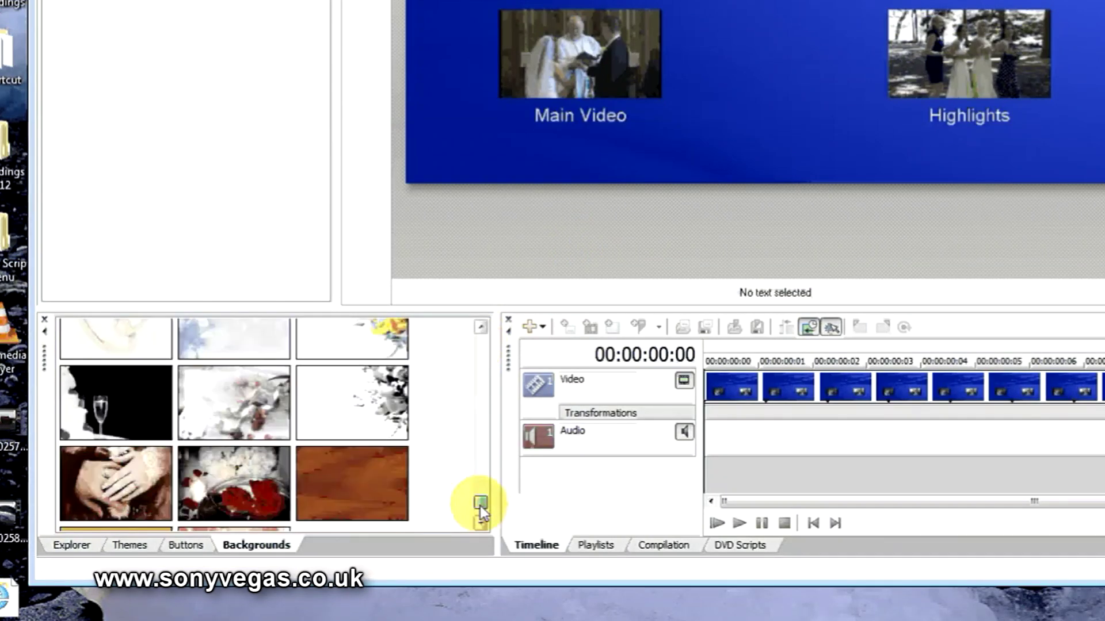
{"action": "left_click", "coordinate": [233, 402]}
{"action": "double_click", "coordinate": [235, 406]}
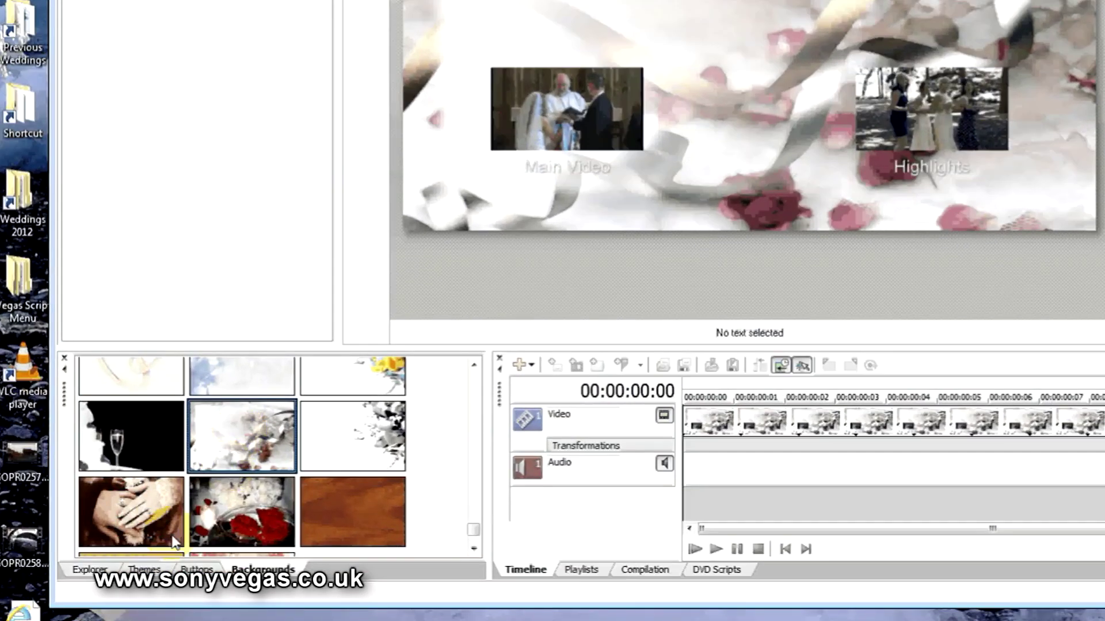
Apply the Wedding 5 theme to the Our Video menu
{"action": "left_click", "coordinate": [145, 570]}
{"action": "scroll", "coordinate": [439, 439], "scroll_direction": "down", "scroll_amount": 5}
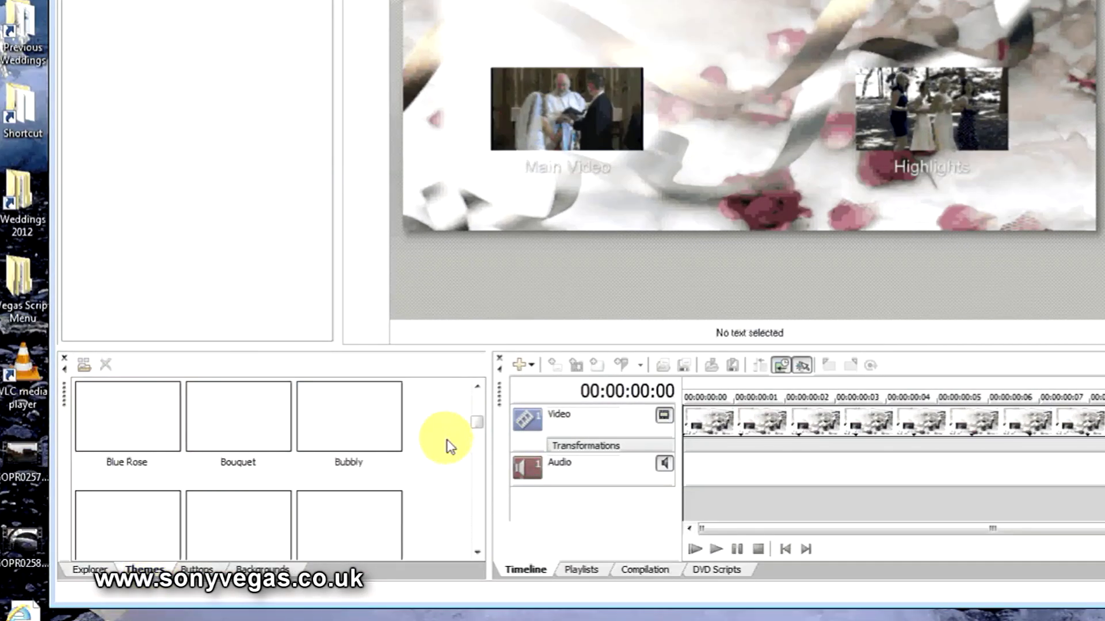
{"action": "scroll", "coordinate": [450, 449], "scroll_direction": "down", "scroll_amount": 10}
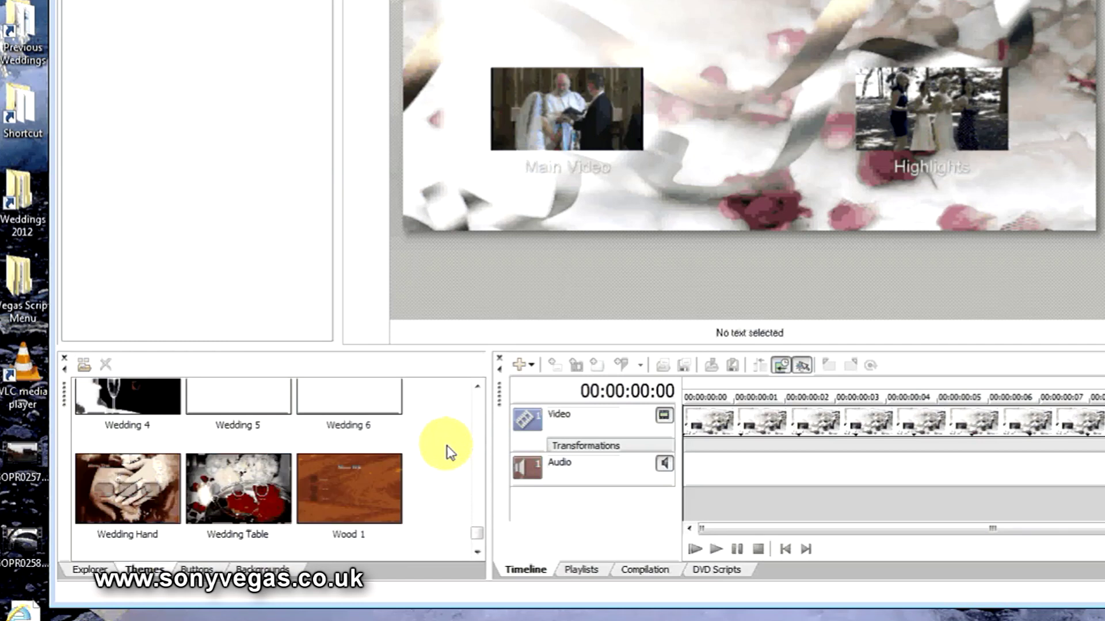
{"action": "scroll", "coordinate": [451, 453], "scroll_direction": "up", "scroll_amount": 2}
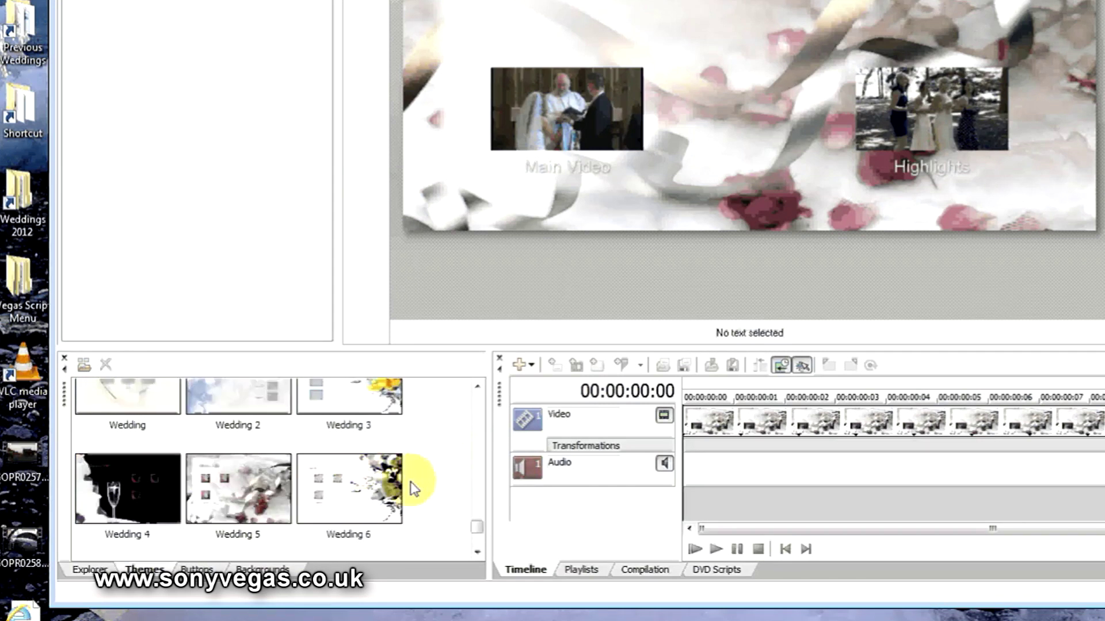
{"action": "double_click", "coordinate": [219, 491]}
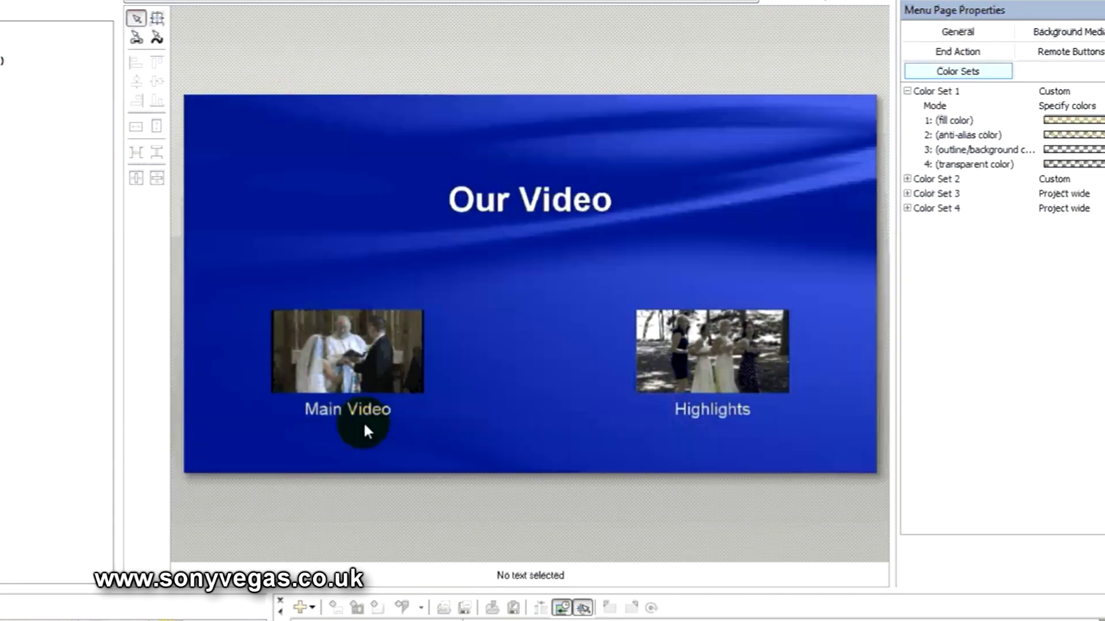
Try the white rounded-rectangle frame style on the Main Video button, and undo it
{"action": "left_click", "coordinate": [357, 394]}
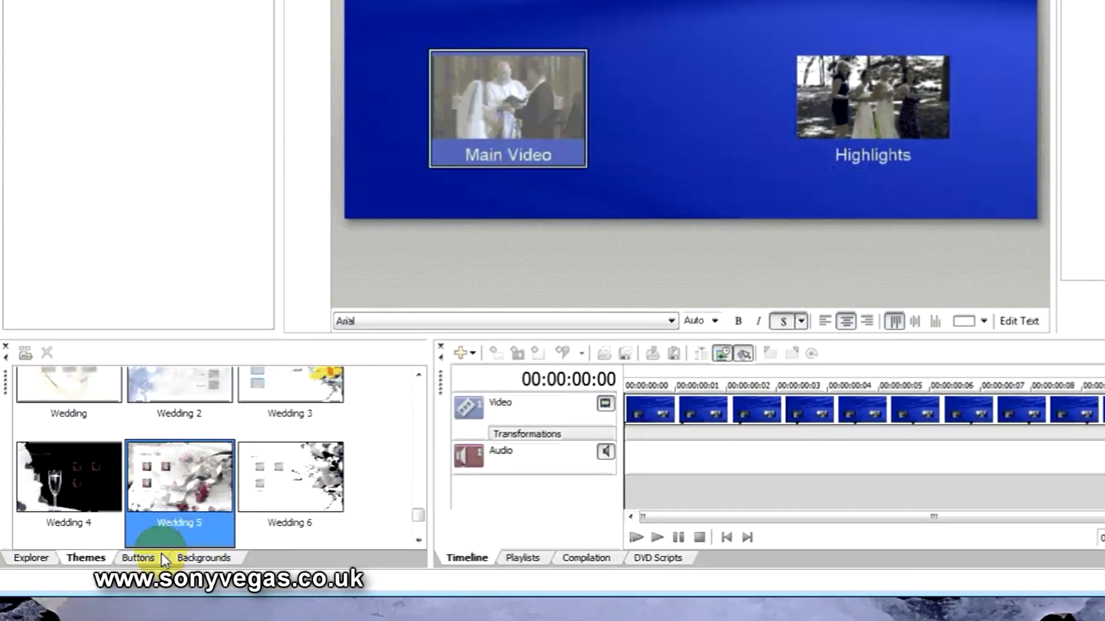
{"action": "left_click", "coordinate": [138, 557]}
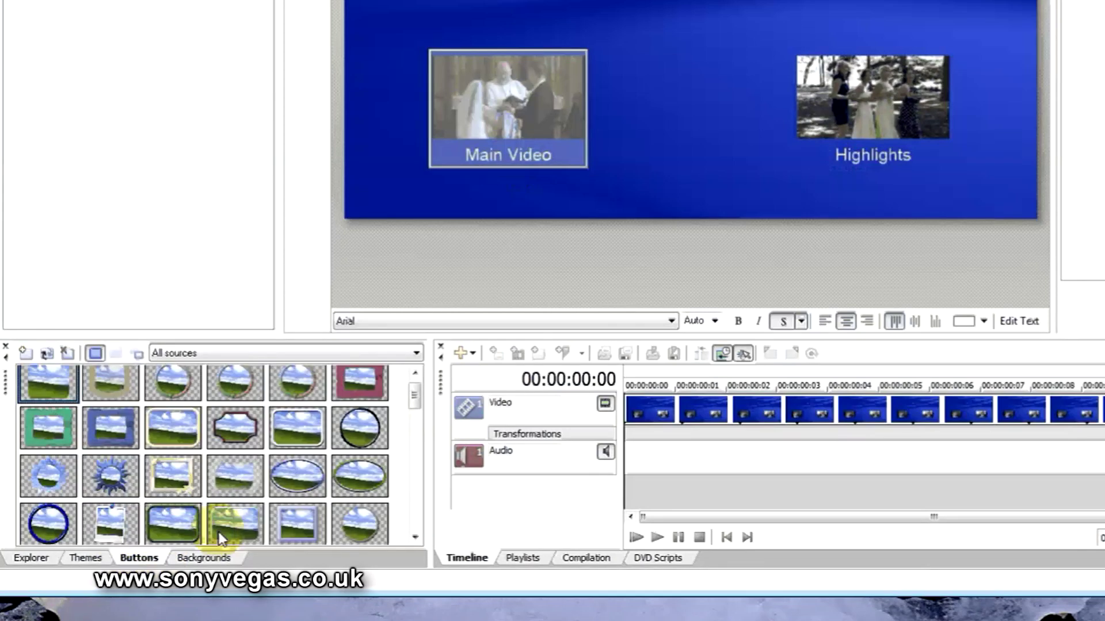
{"action": "left_click", "coordinate": [295, 423]}
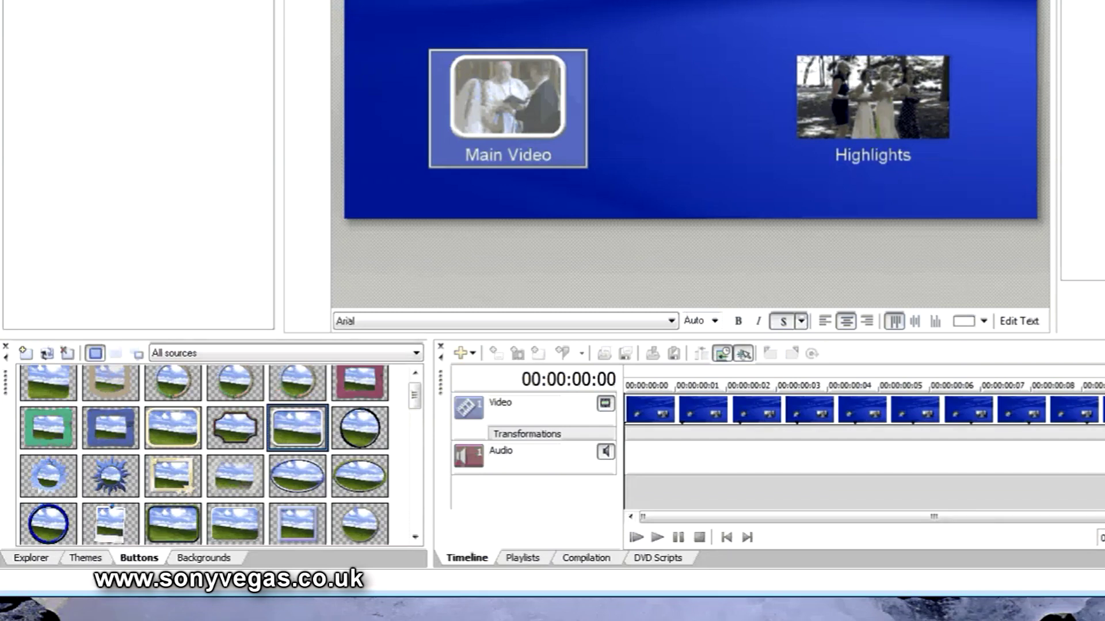
{"action": "key", "text": "ctrl+z"}
Try the white rounded-rectangle frame style on the Main Video and Highlights buttons together, undo it, and deselect them
{"action": "left_click_drag", "start_coordinate": [390, 2], "coordinate": [949, 83]}
{"action": "left_click", "coordinate": [268, 446]}
{"action": "double_click", "coordinate": [291, 434]}
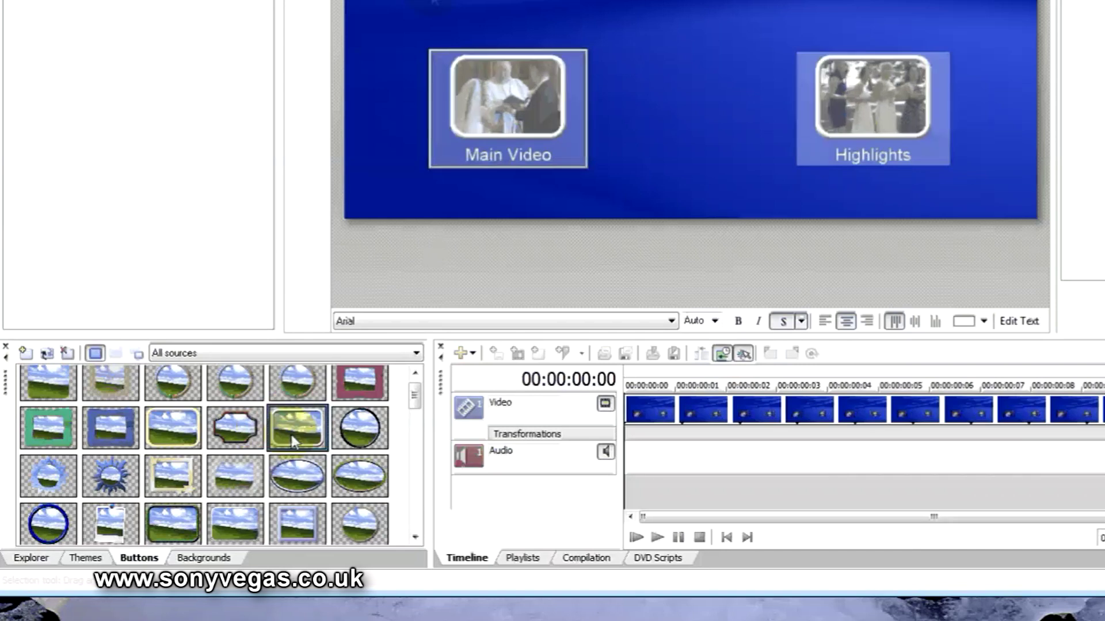
{"action": "key", "text": "ctrl+z"}
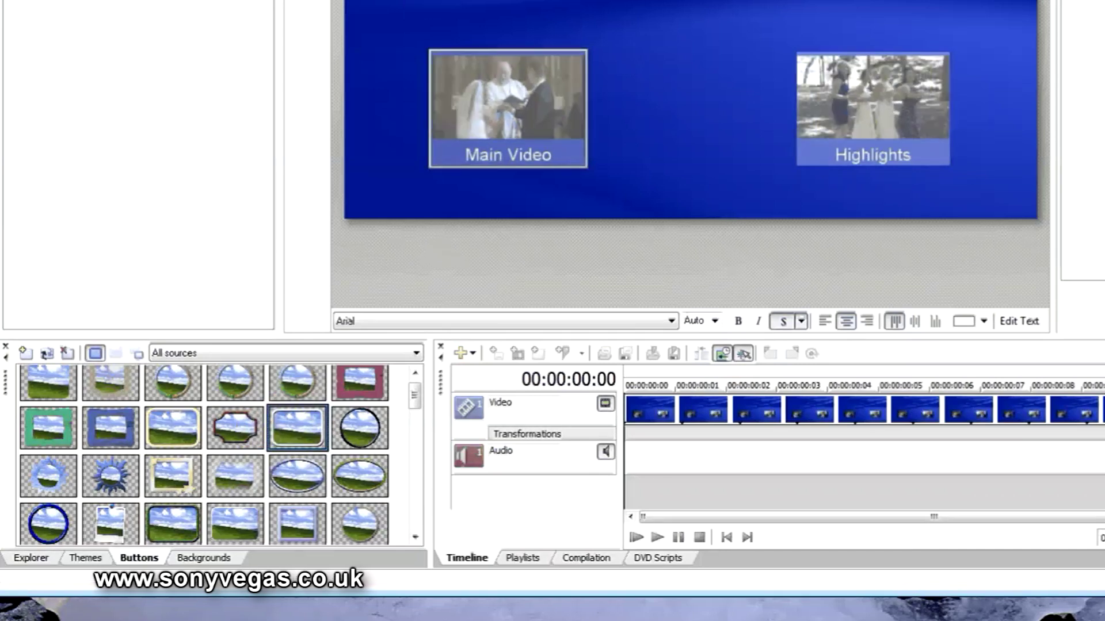
{"action": "key", "text": "Escape"}
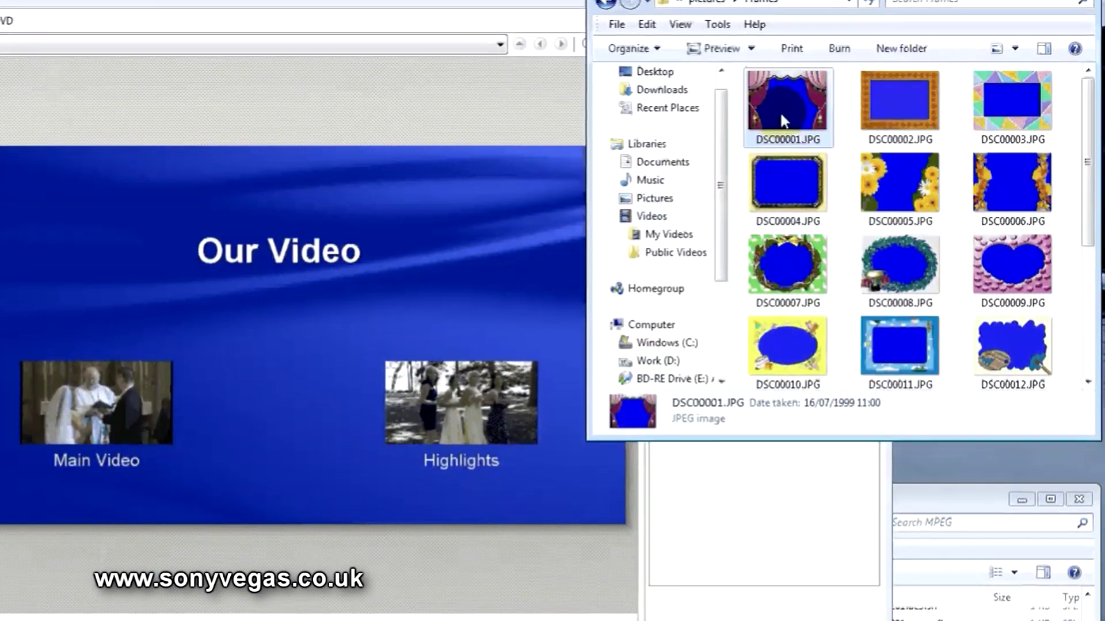
Try DSC00001.JPG from the Frames folder as the menu page's background image, and undo it
{"action": "left_click_drag", "start_coordinate": [780, 113], "coordinate": [479, 183]}
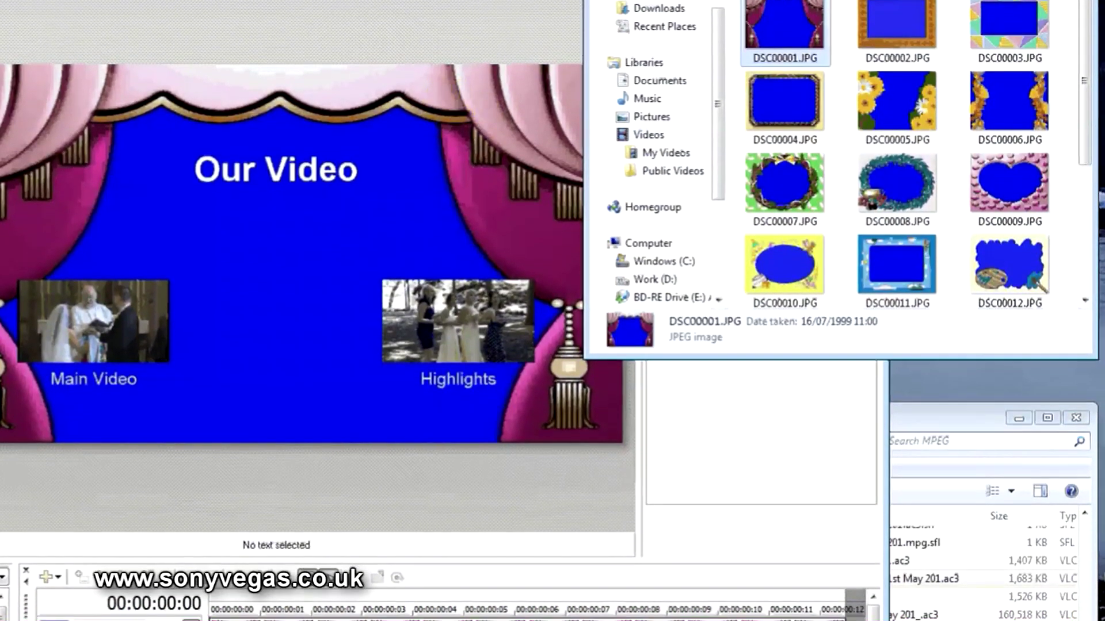
{"action": "left_click", "coordinate": [450, 115]}
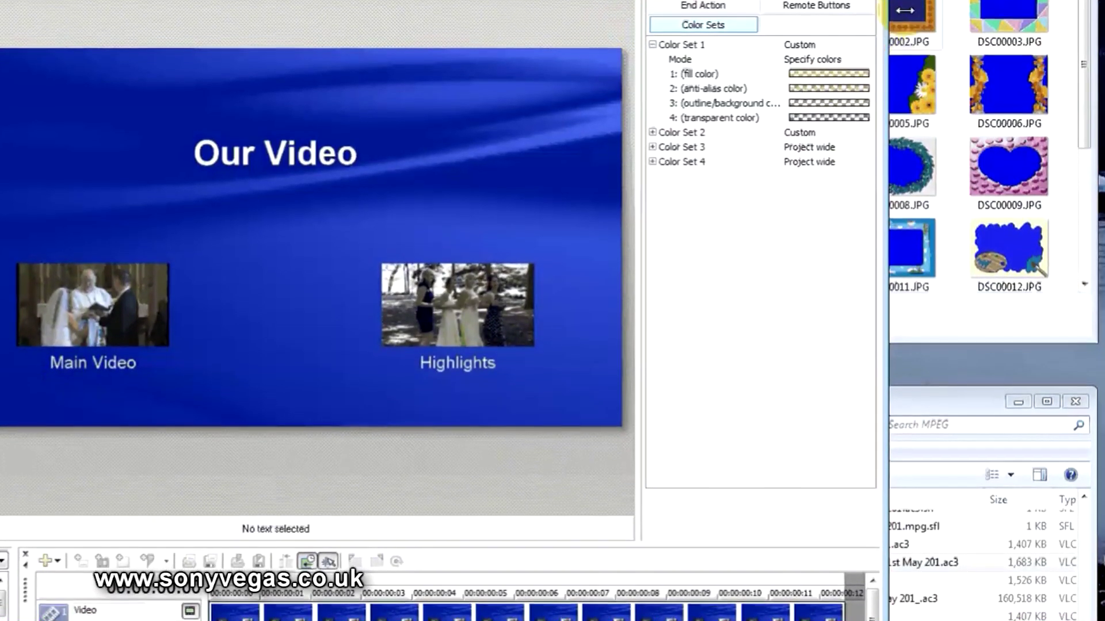
Insert DSC00001.JPG from the Frames folder as a graphic on the menu page, and place it between the Main Video and Highlights buttons
{"action": "key", "text": "alt+Tab"}
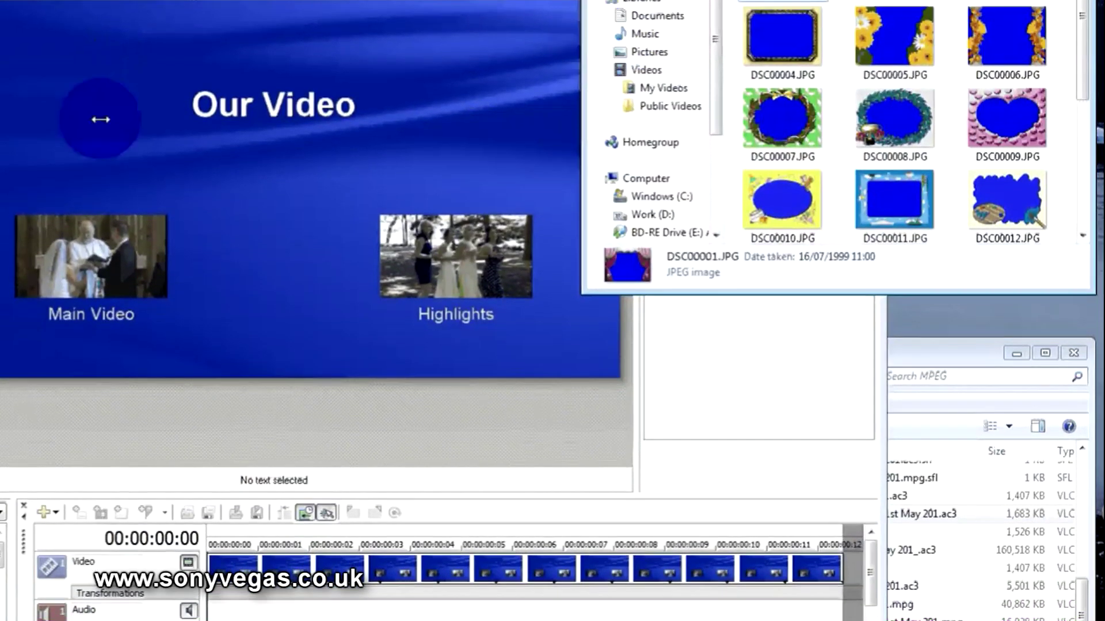
{"action": "left_click", "coordinate": [781, 32]}
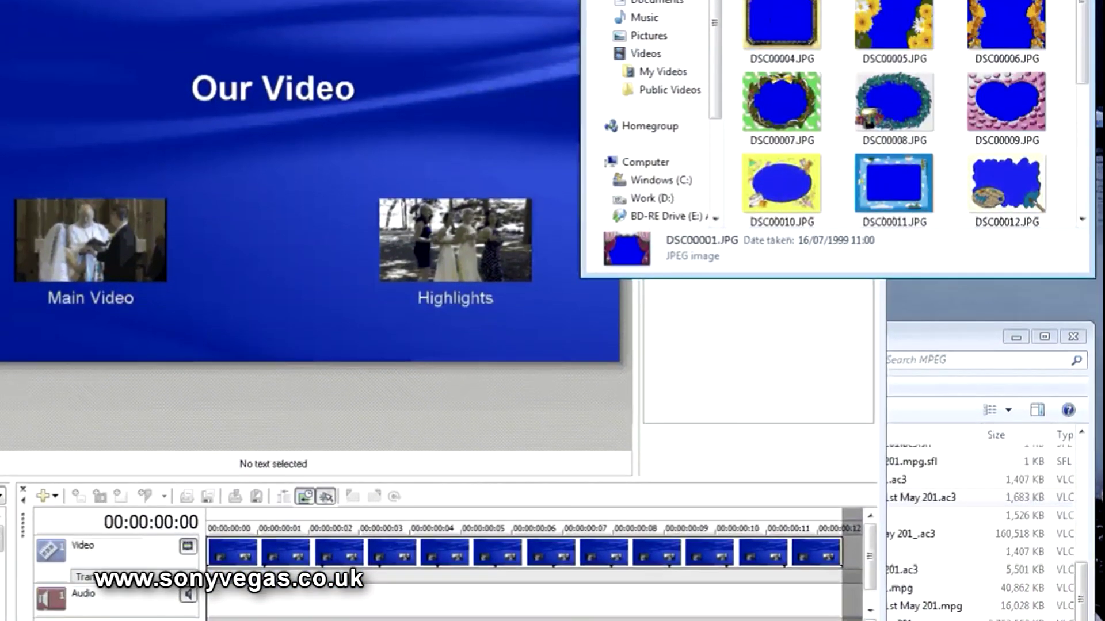
{"action": "left_click_drag", "start_coordinate": [781, 5], "coordinate": [34, 99]}
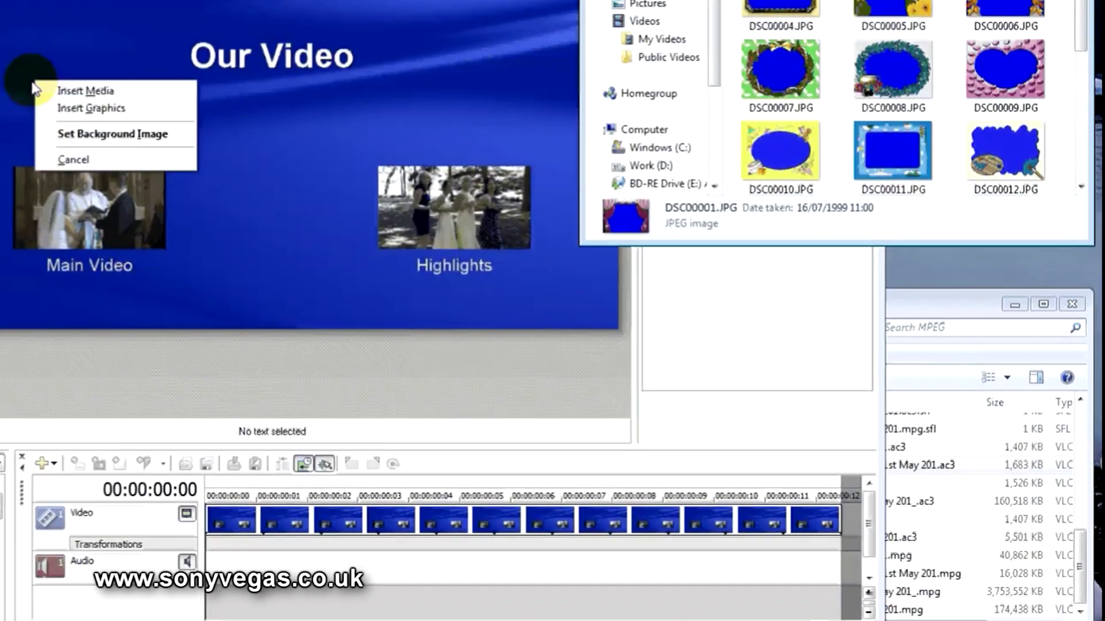
{"action": "left_click", "coordinate": [92, 103]}
{"action": "left_click_drag", "start_coordinate": [70, 61], "coordinate": [323, 175]}
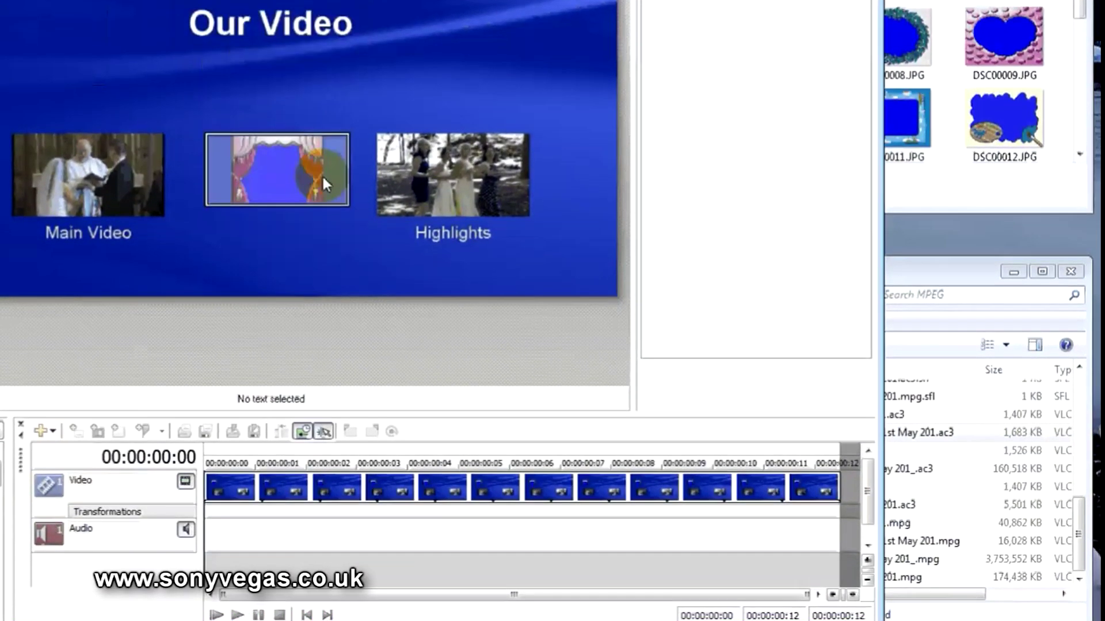
{"action": "left_click", "coordinate": [319, 76]}
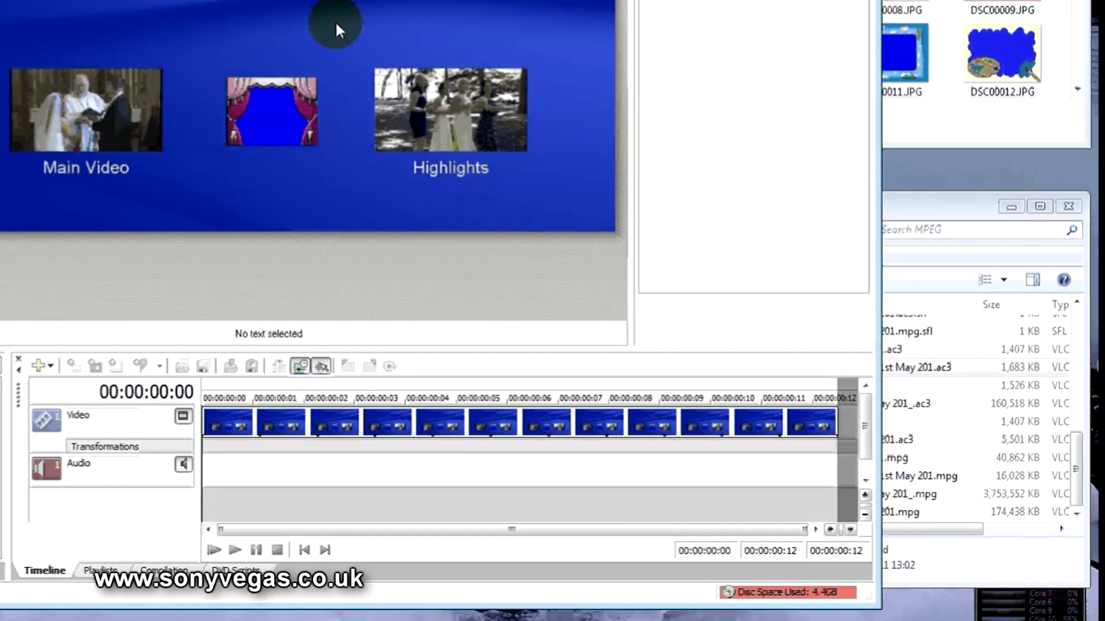
Set the 174,438 KB clip from the MPEG folder as the menu's background video and audio, preview the menu, and close the preview
{"action": "left_click", "coordinate": [947, 201]}
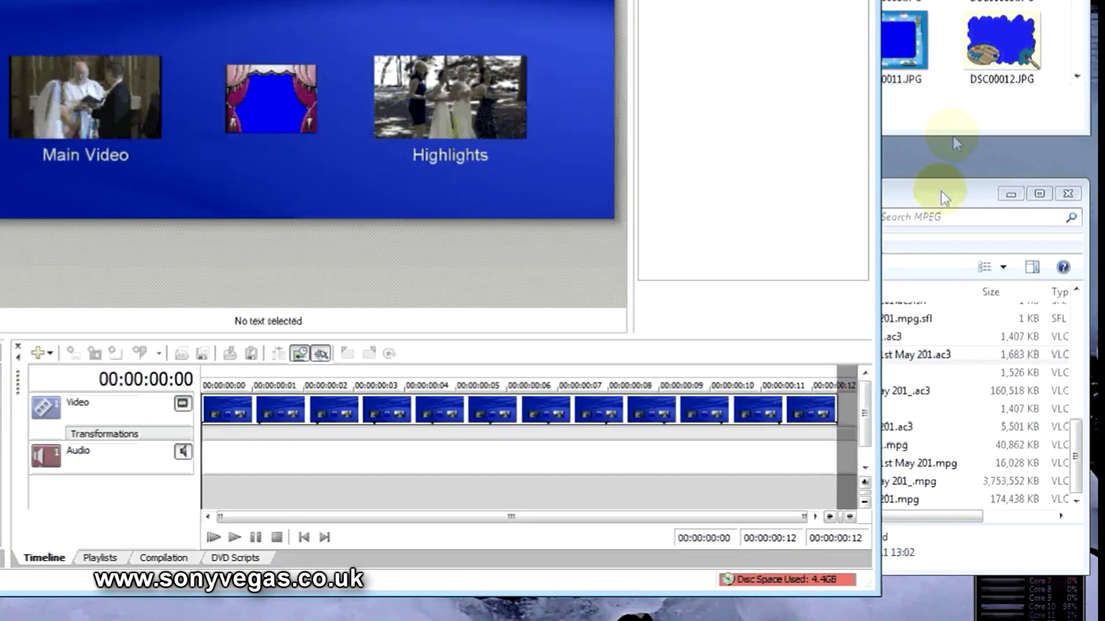
{"action": "right_click", "coordinate": [803, 499]}
{"action": "left_click_drag", "start_coordinate": [802, 500], "coordinate": [410, 0]}
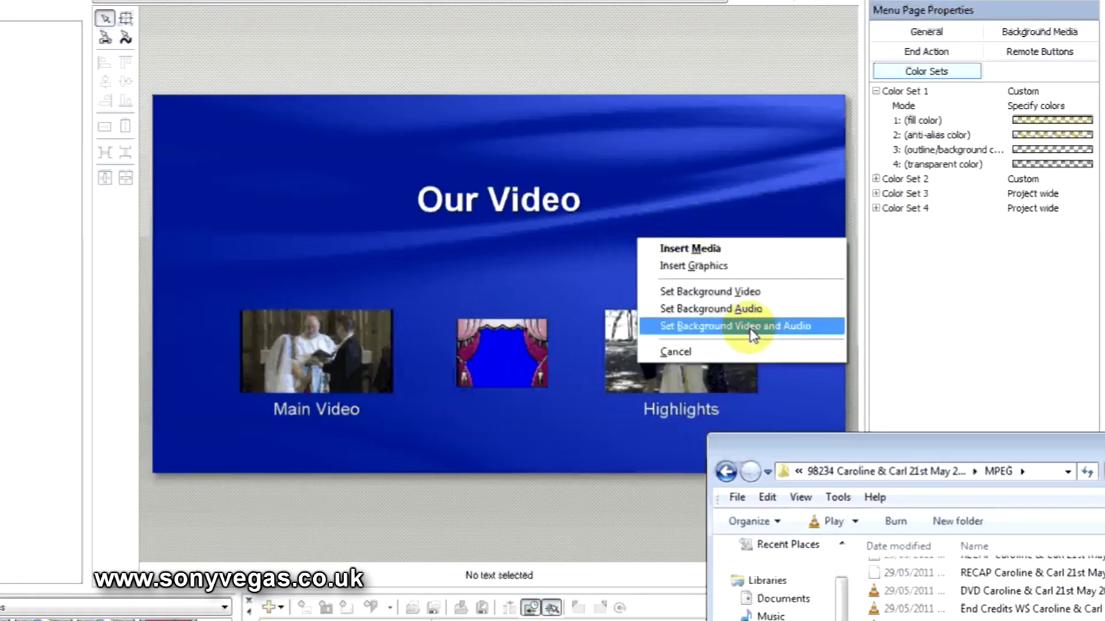
{"action": "left_click", "coordinate": [753, 336]}
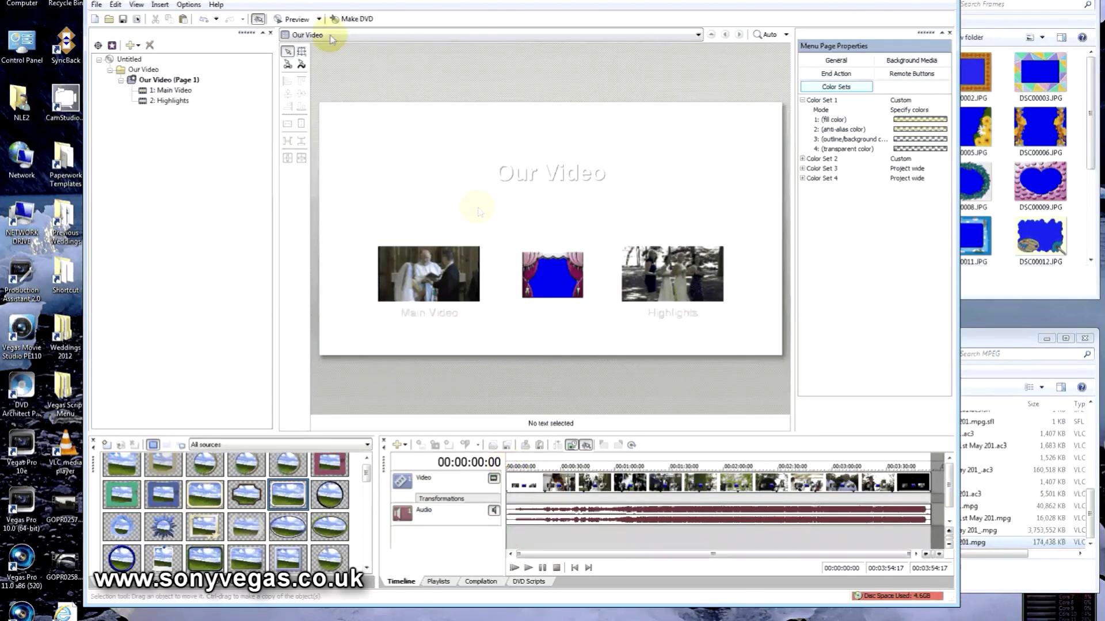
{"action": "left_click", "coordinate": [296, 20]}
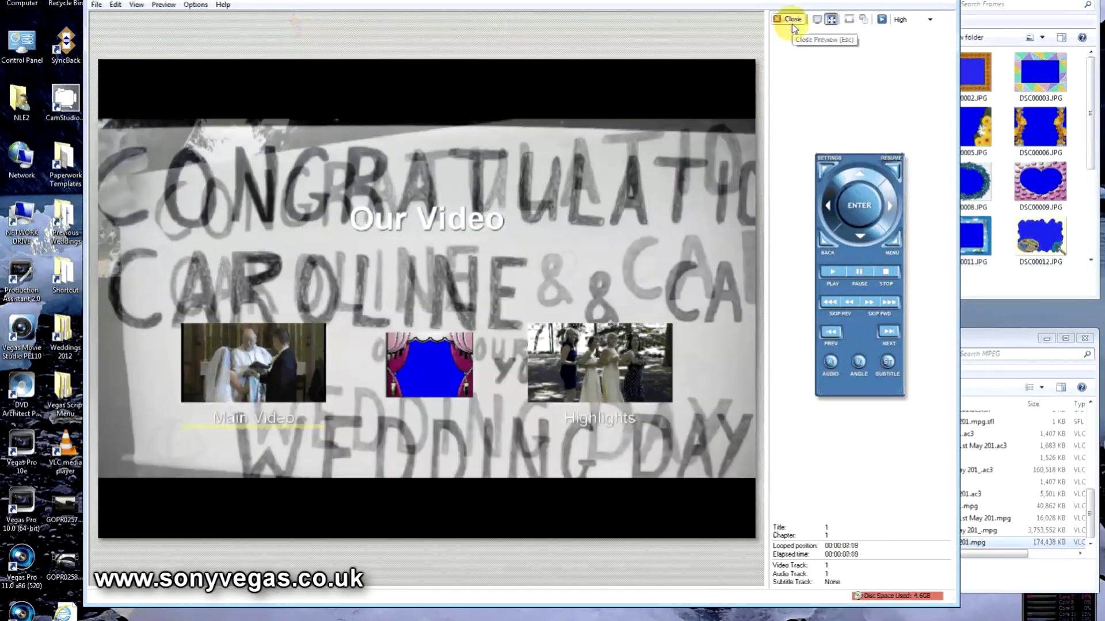
{"action": "left_click", "coordinate": [793, 25]}
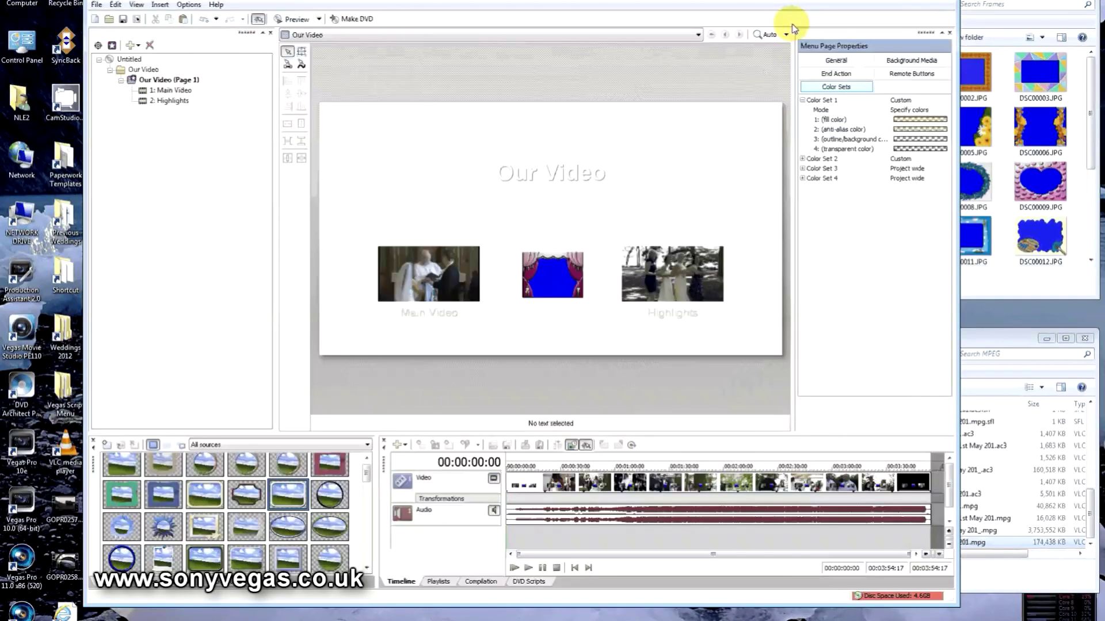